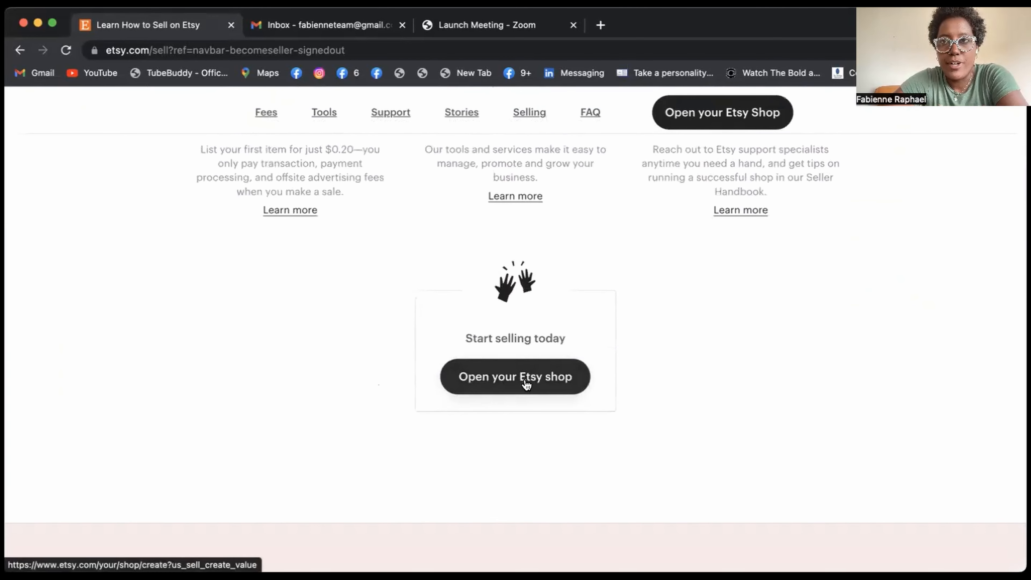
Start opening an Etsy shop and sign in with the Google account
click(526, 384)
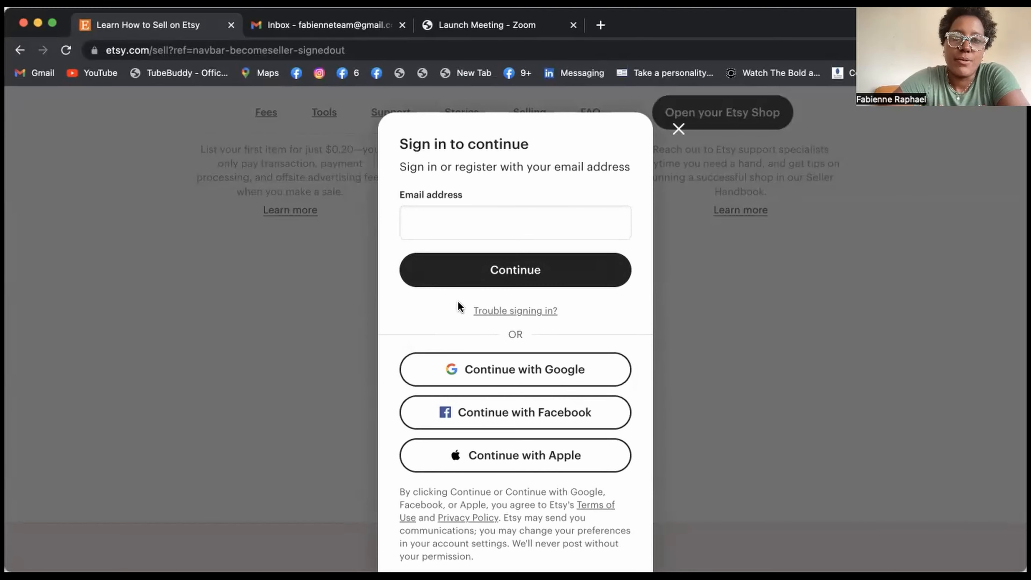
click(525, 368)
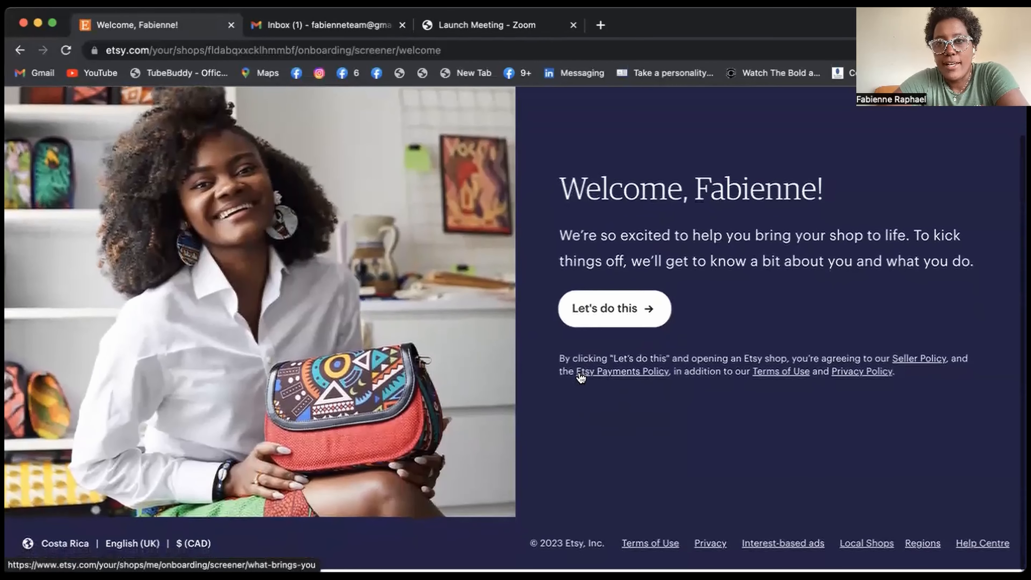
Begin the shop questionnaire and answer that this is just starting to sell for the first time ever
click(623, 312)
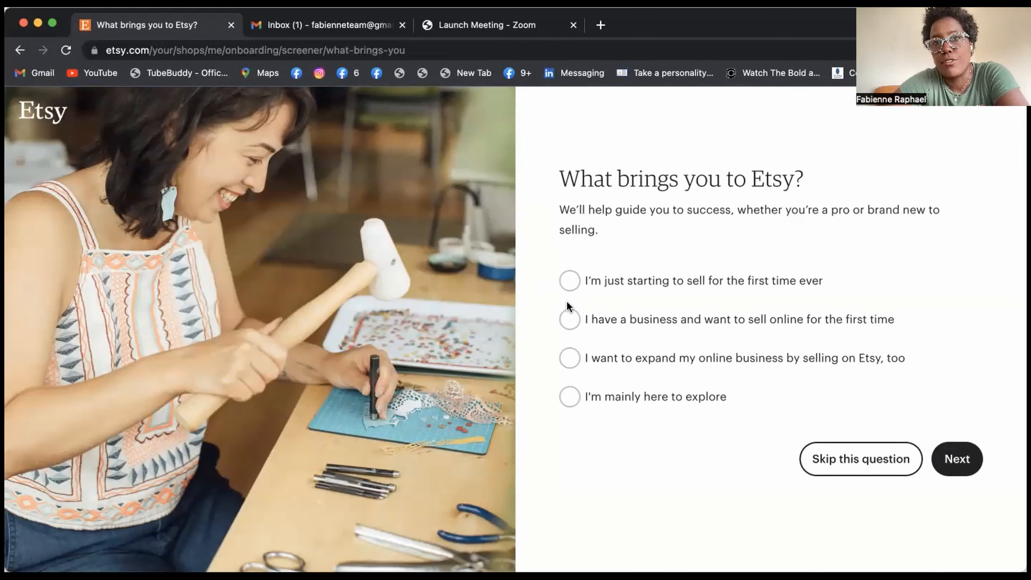
click(563, 288)
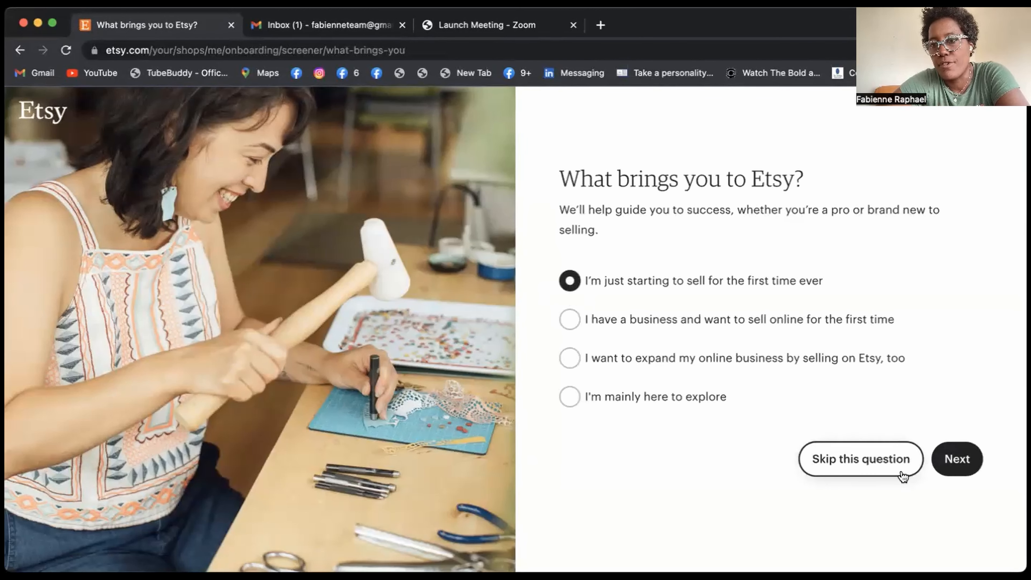
click(955, 461)
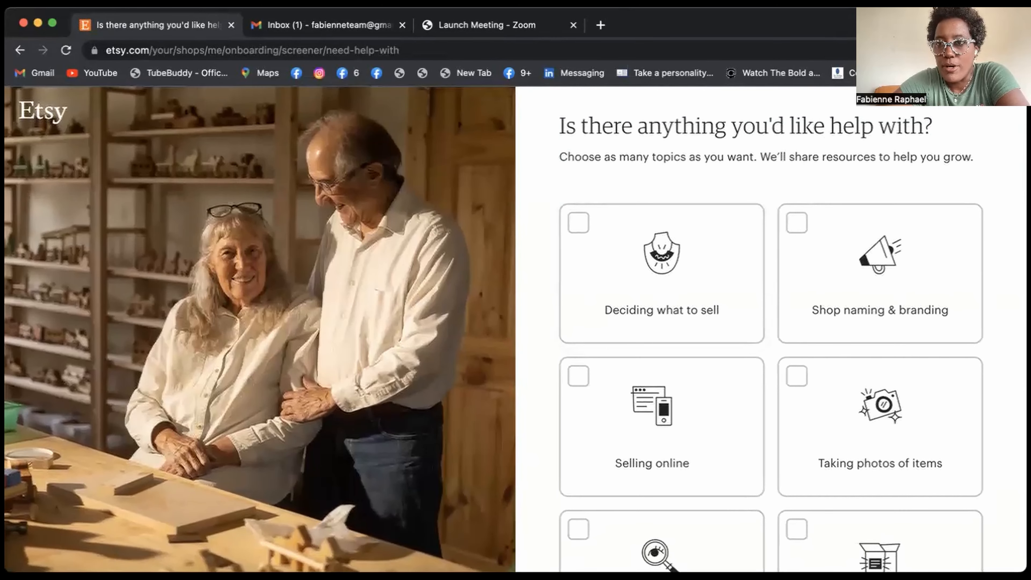
Request help with Pricing items, Taking photos of items, and Shop naming & branding, and submit the answers
scroll(679, 369, down, 8)
click(577, 335)
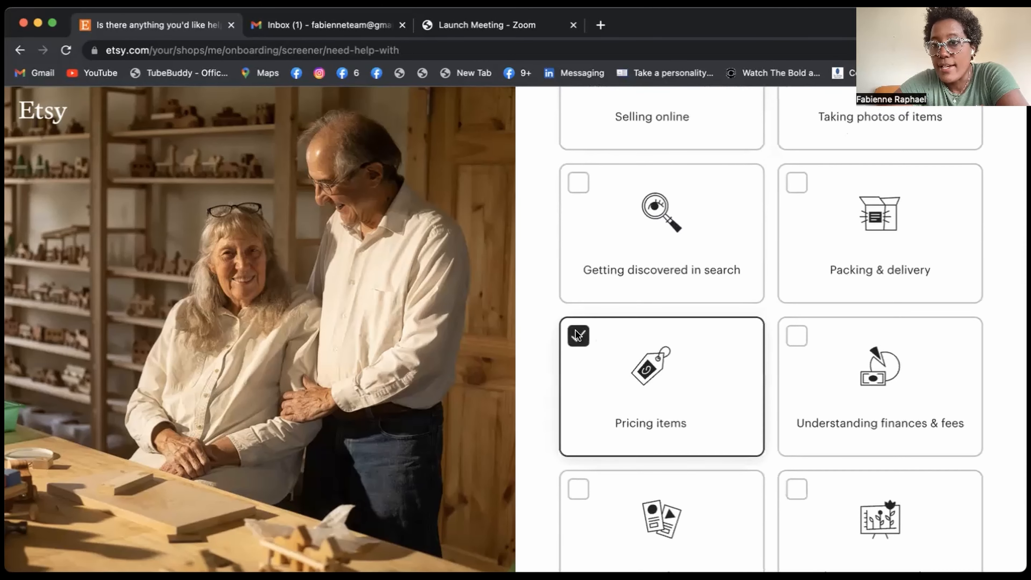
scroll(577, 335, up, 7)
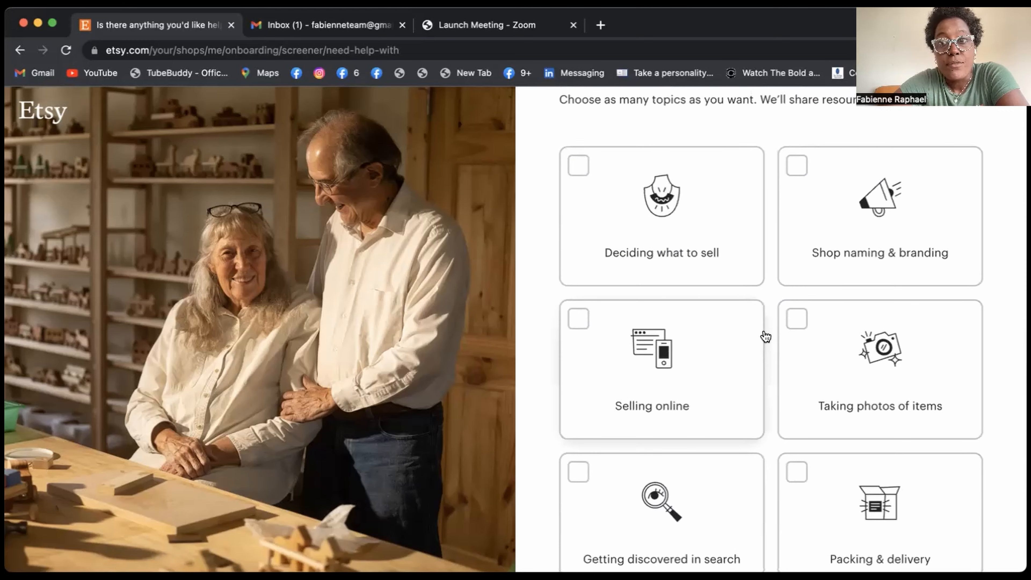
click(794, 320)
scroll(789, 323, up, 2)
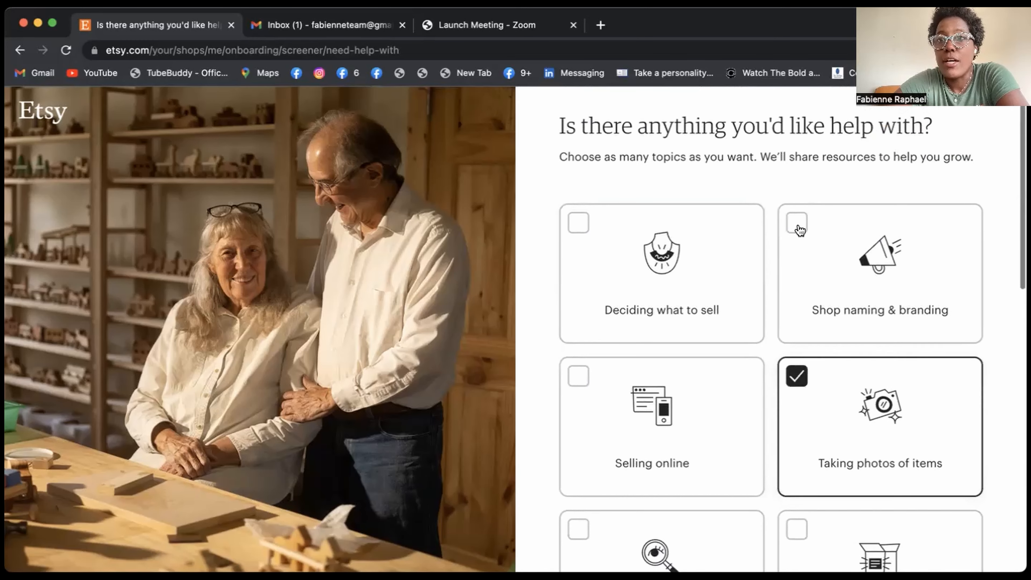
click(798, 224)
scroll(801, 433, down, 15)
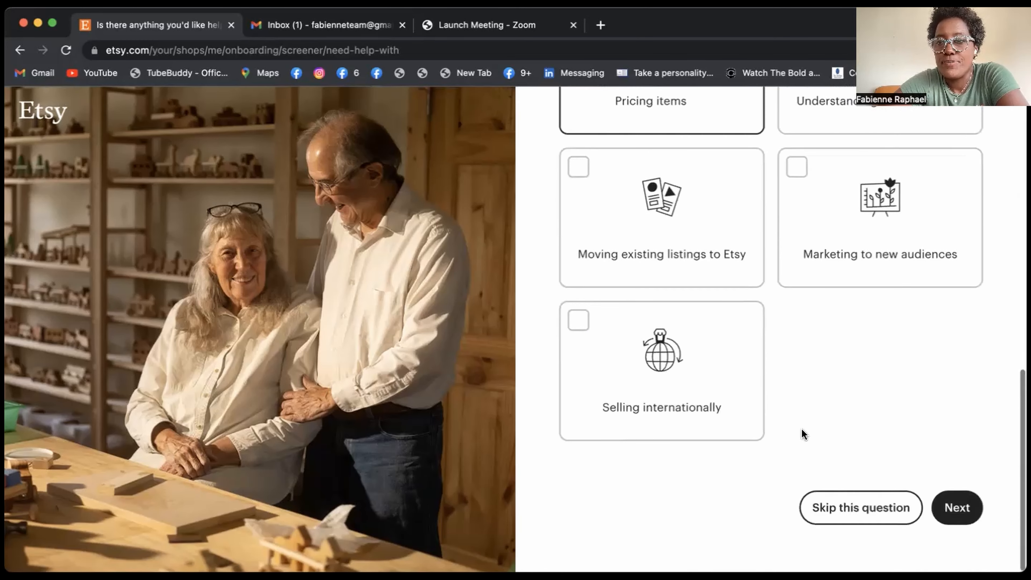
click(962, 509)
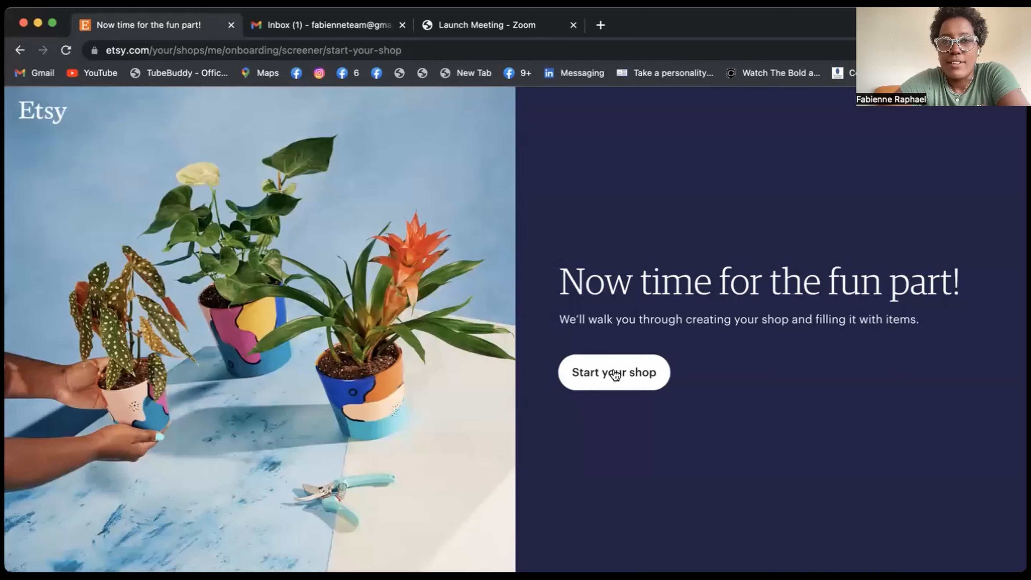
Start the shop and save its preferences with English as language, Canada as country and Canadian Dollar as currency
click(616, 374)
scroll(163, 329, down, 1)
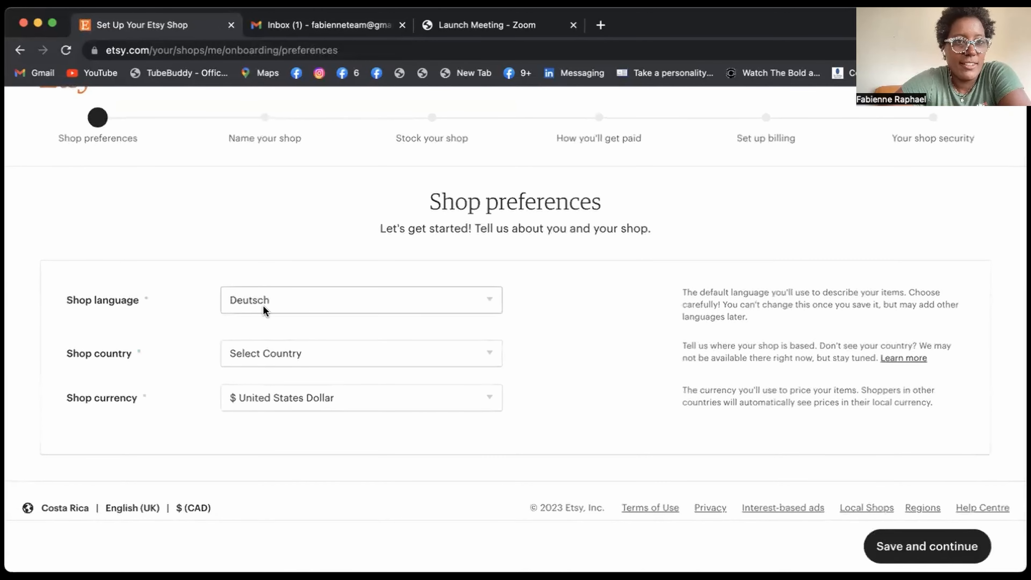
click(263, 304)
click(279, 315)
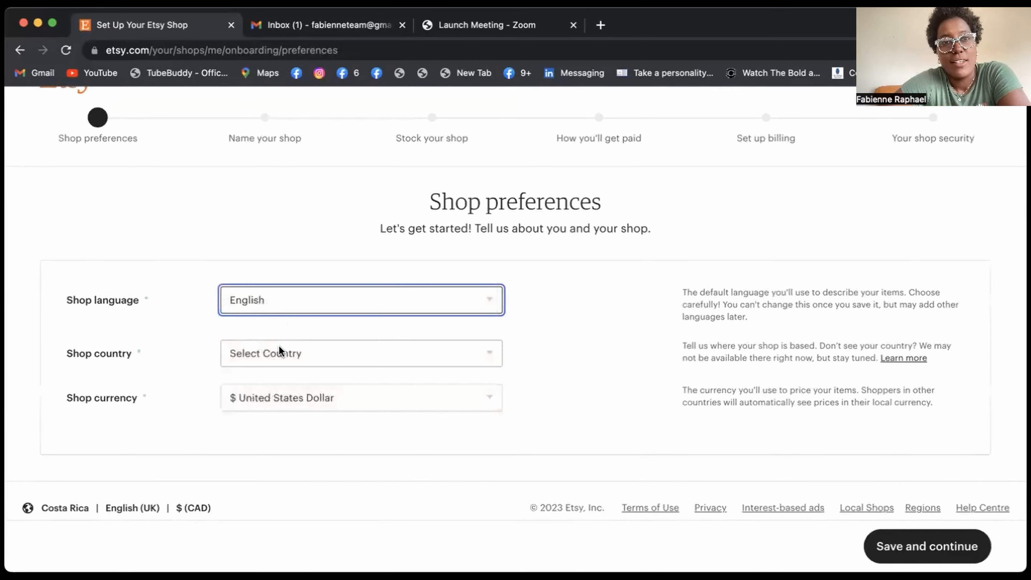
click(283, 356)
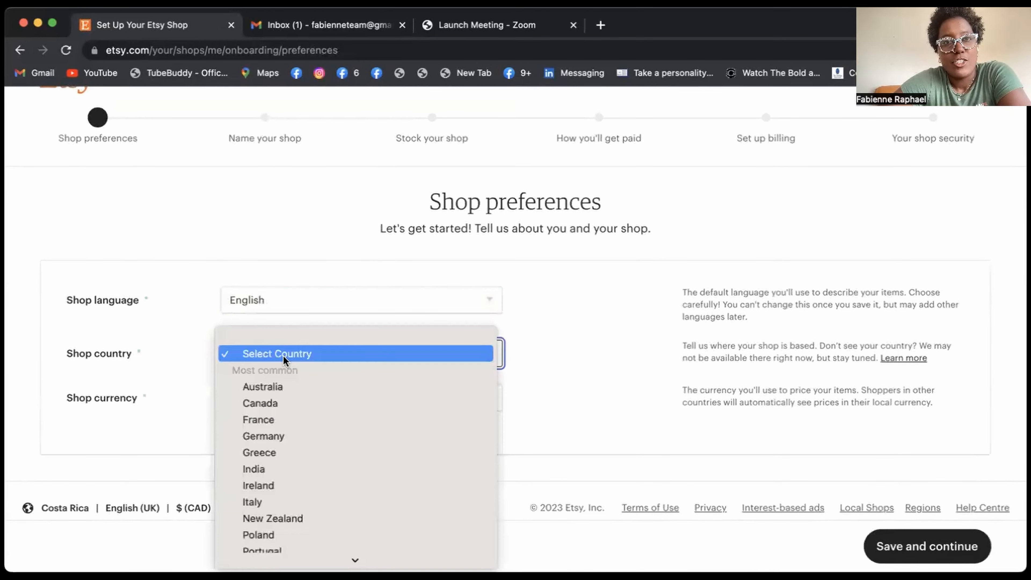
click(292, 404)
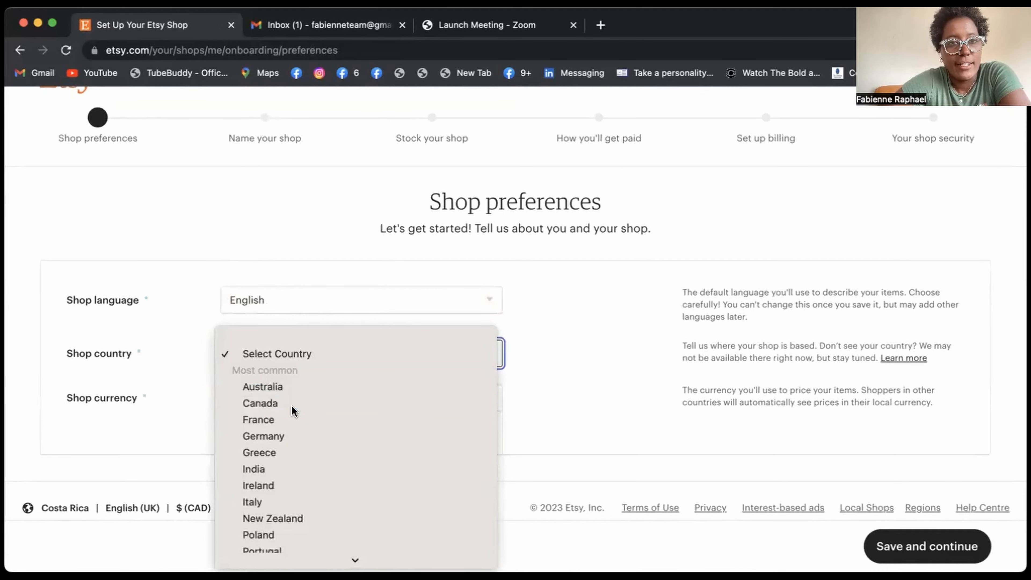
click(291, 405)
click(345, 411)
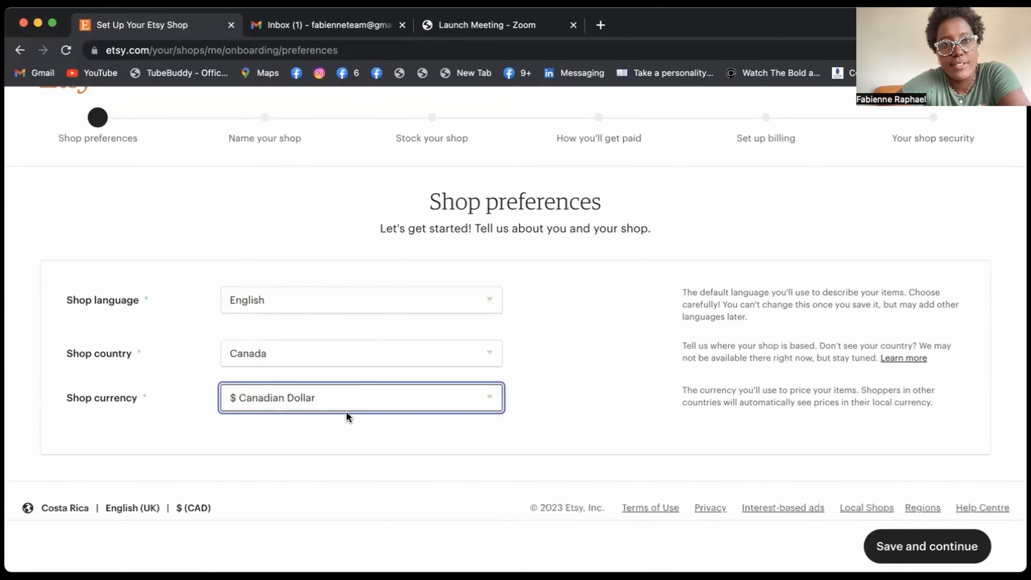
click(916, 548)
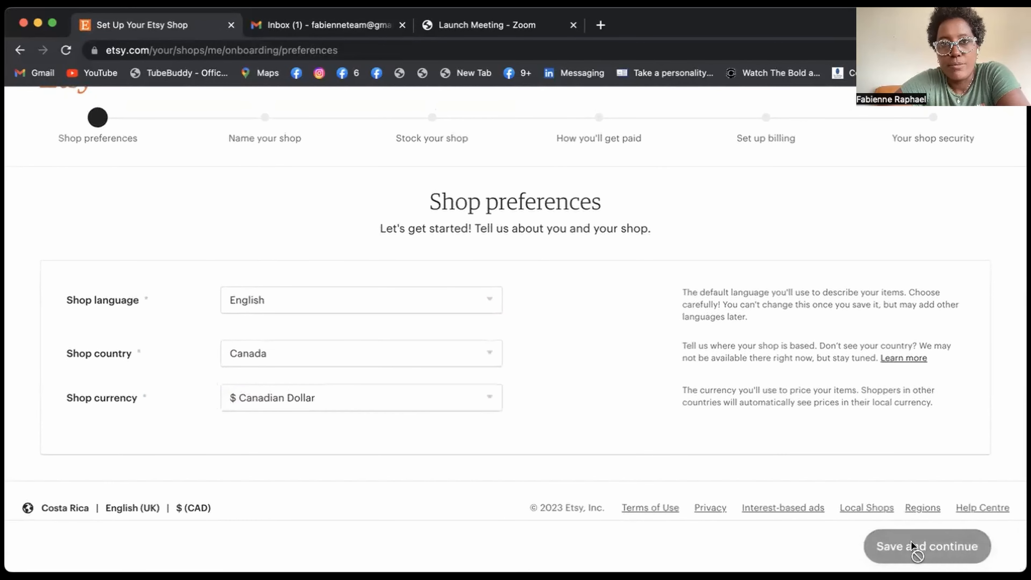
Name the shop with the owner's first name followed by TeamShop, without spaces, and save it to continue to the listing form
click(393, 359)
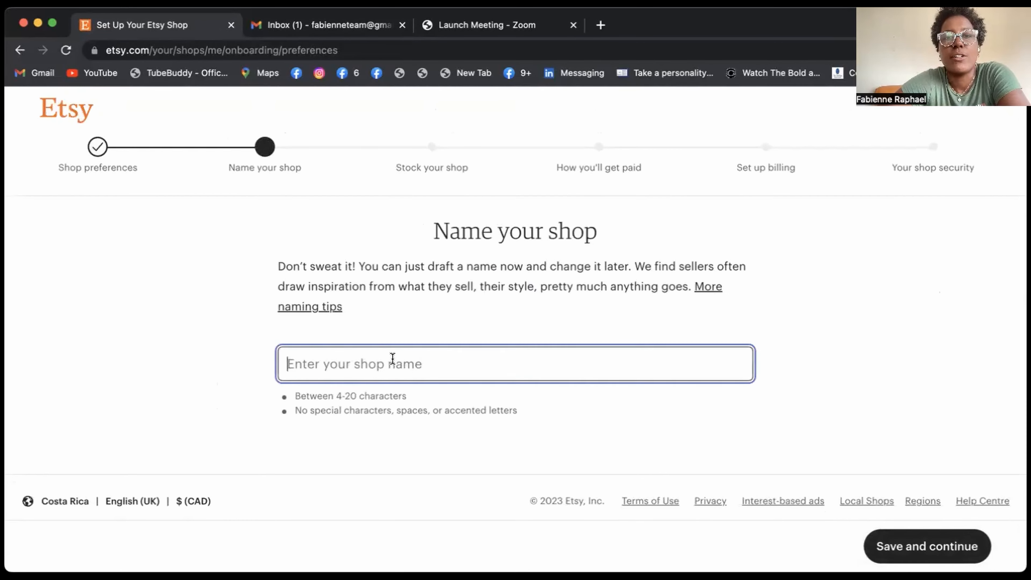
text(Fabienne Team Shop)
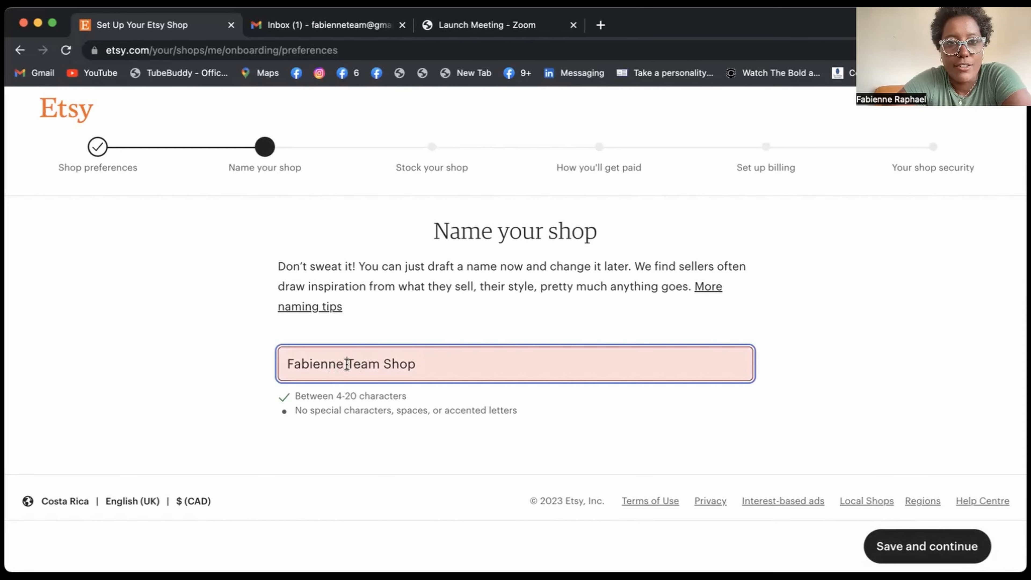
click(347, 364)
key(BackSpace)
click(380, 365)
key(BackSpace)
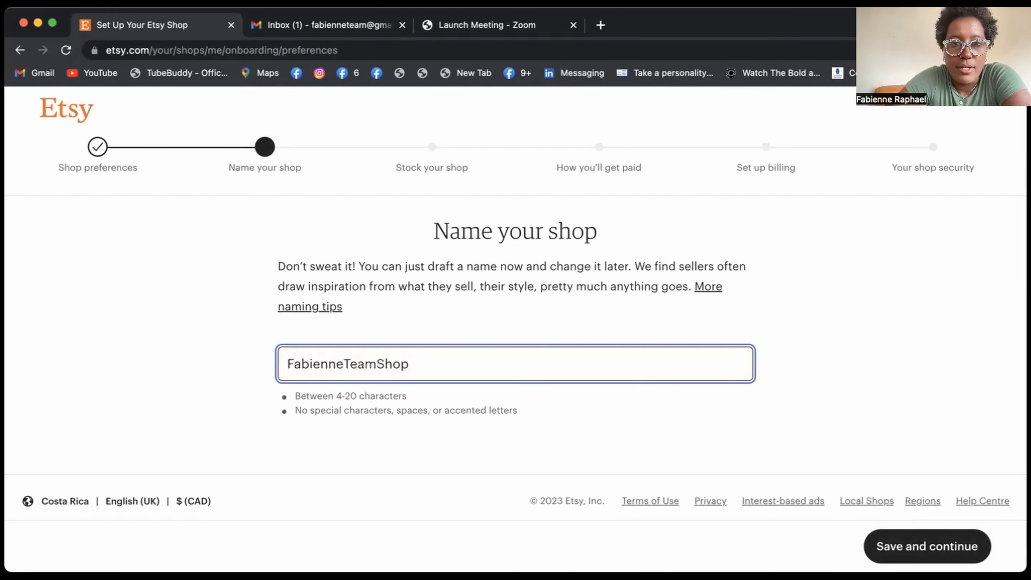
click(867, 547)
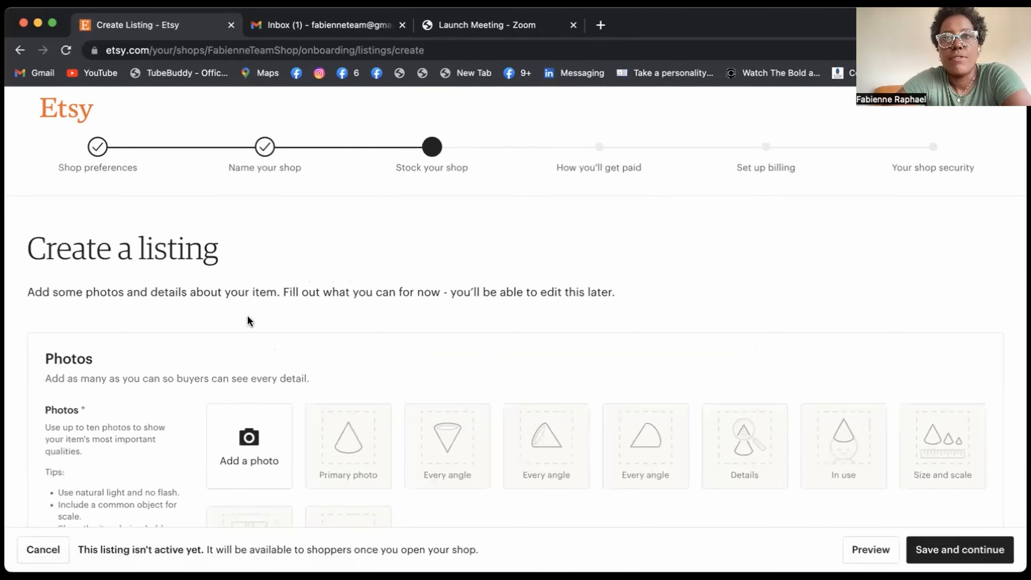
scroll(248, 317, down, 4)
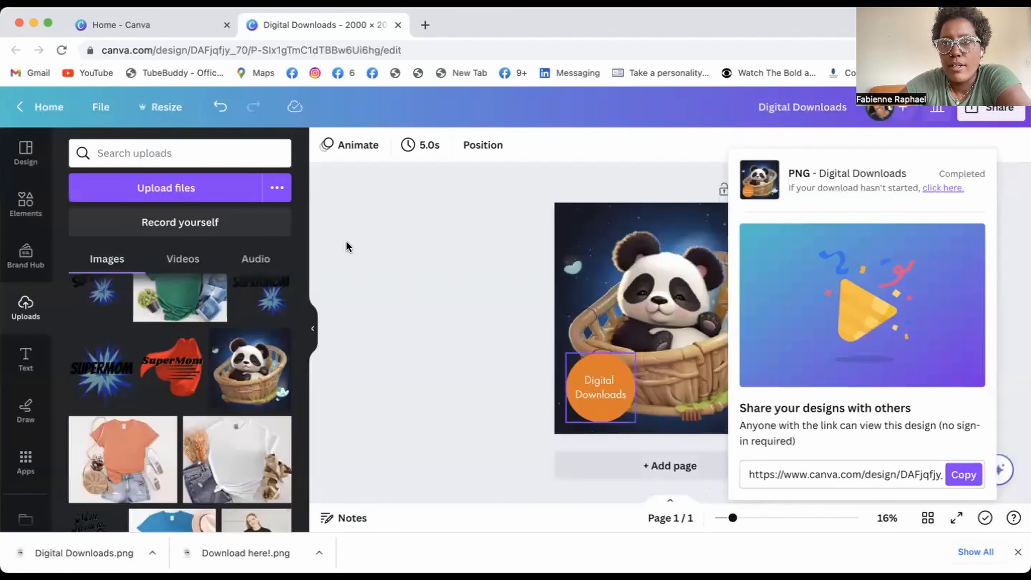
In Canva, delete the panda image and the orange circle from the Digital Downloads design
click(346, 246)
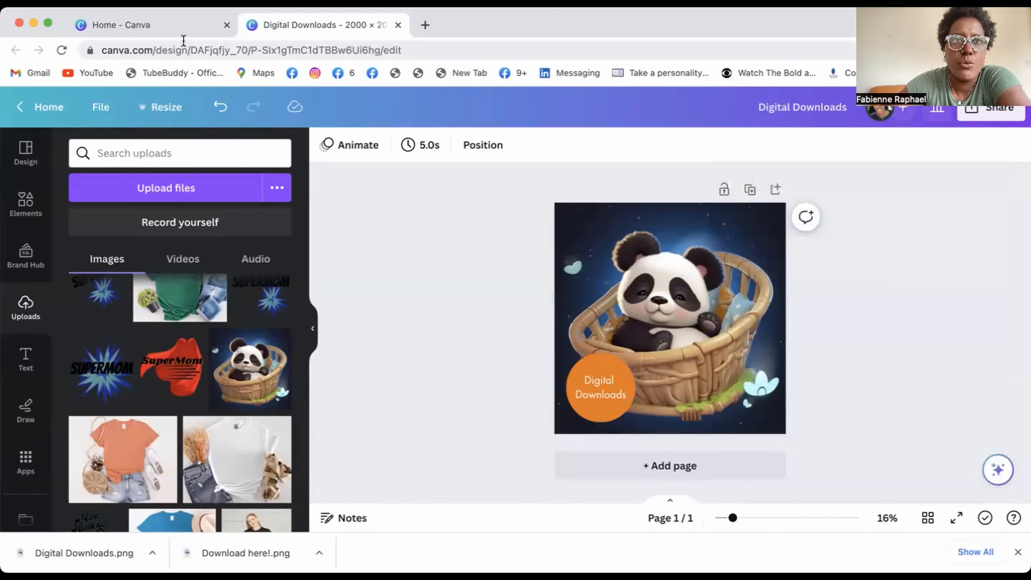
click(666, 288)
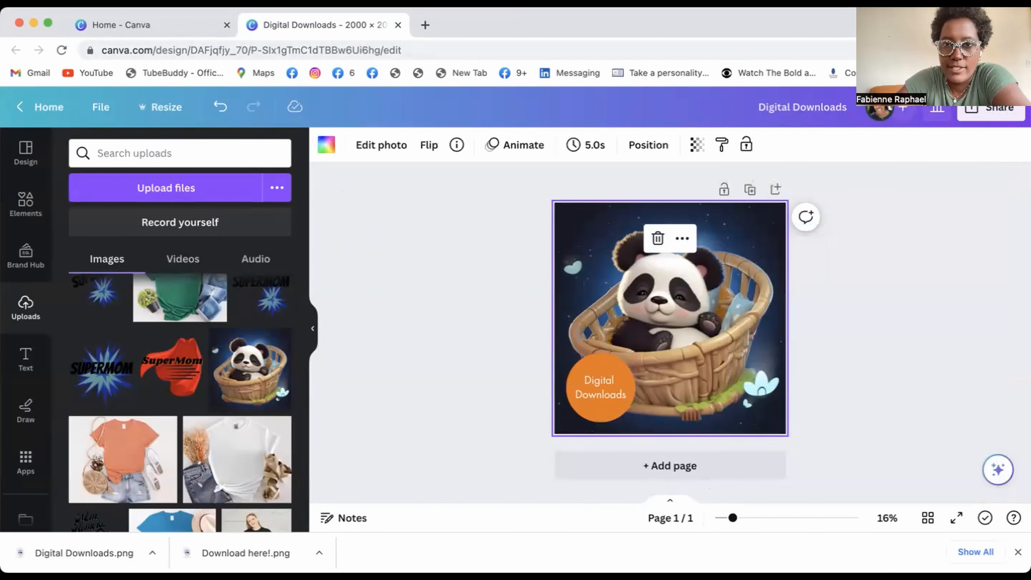
key(Delete)
click(621, 378)
key(Delete)
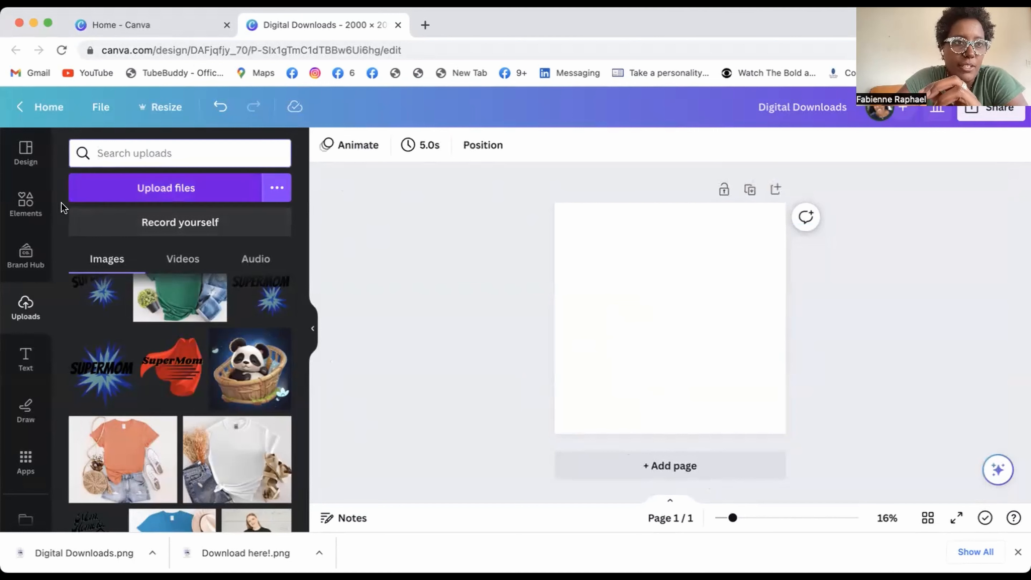
Search the elements for "kid's room" photos and add the one with a plain wall, hanging lamps and stuffed toys
click(41, 206)
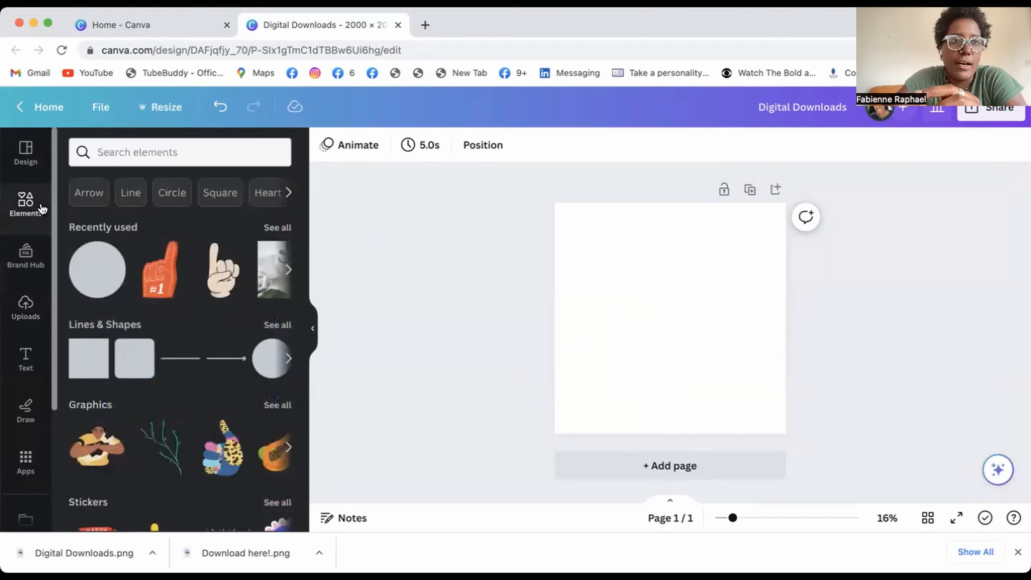
click(161, 154)
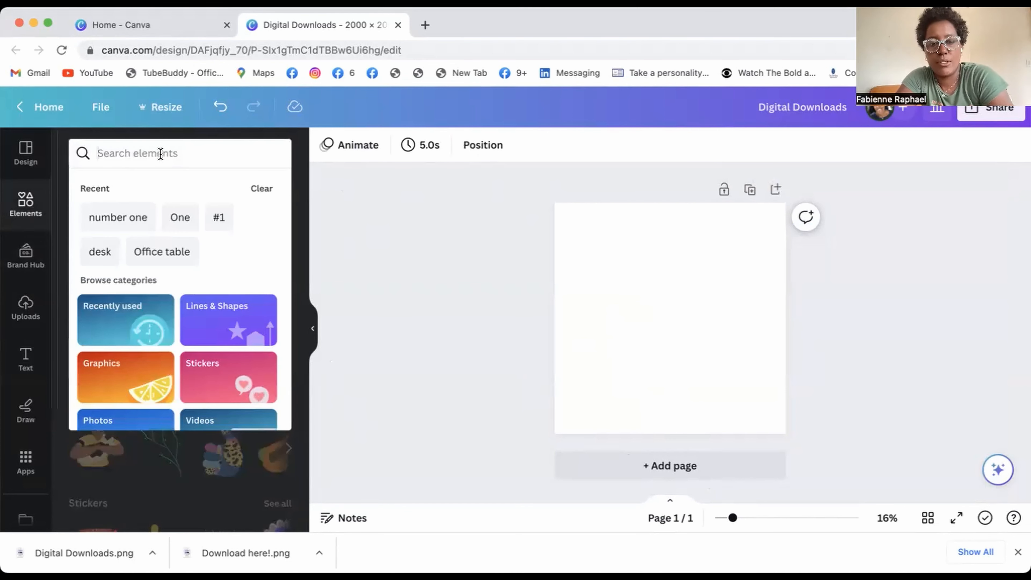
text(kid')
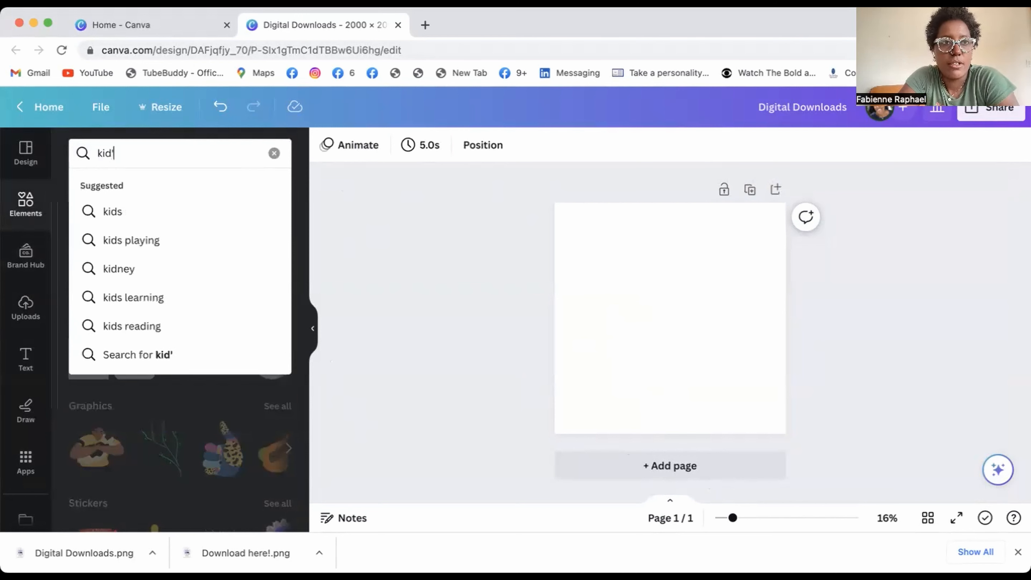
text(s room)
key(Return)
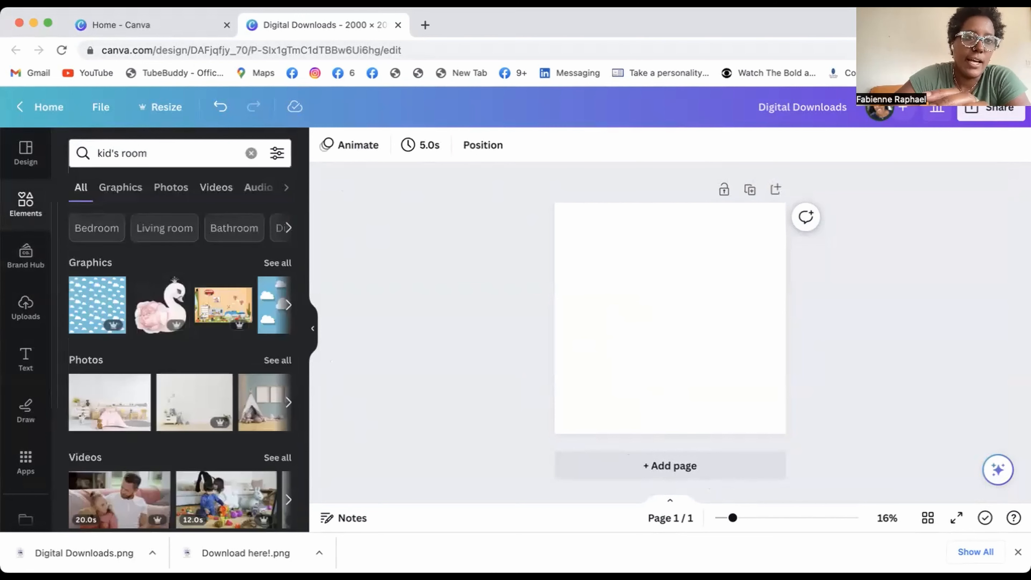
click(161, 185)
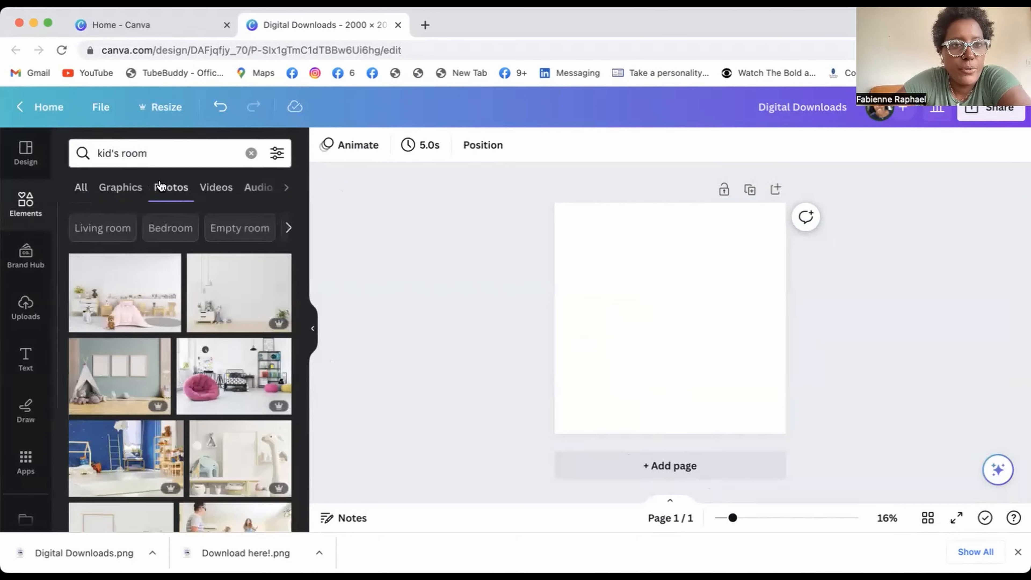
click(247, 306)
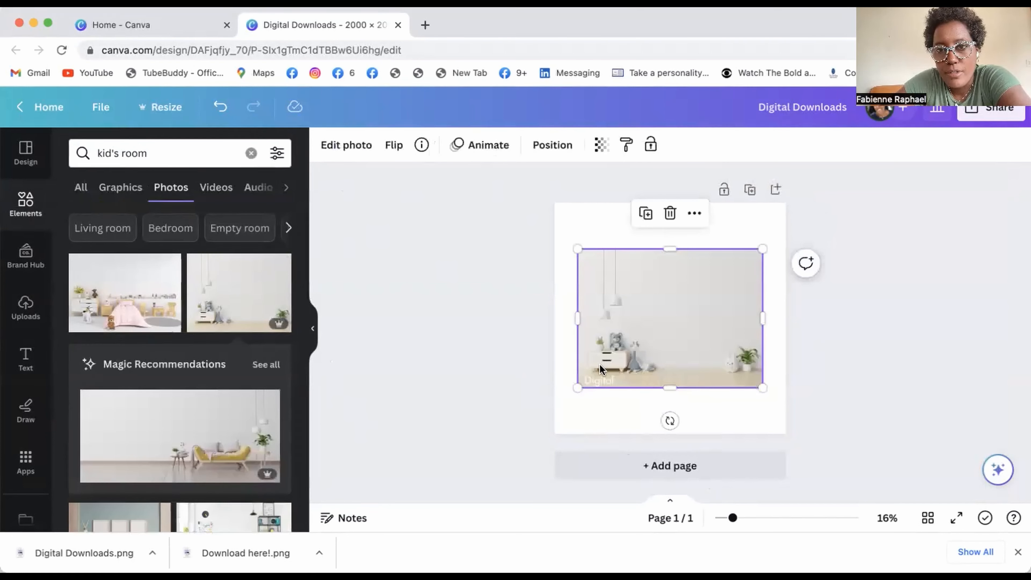
Remove the leftover white text and enlarge the room photo until it fills the whole square page
click(604, 384)
key(Escape)
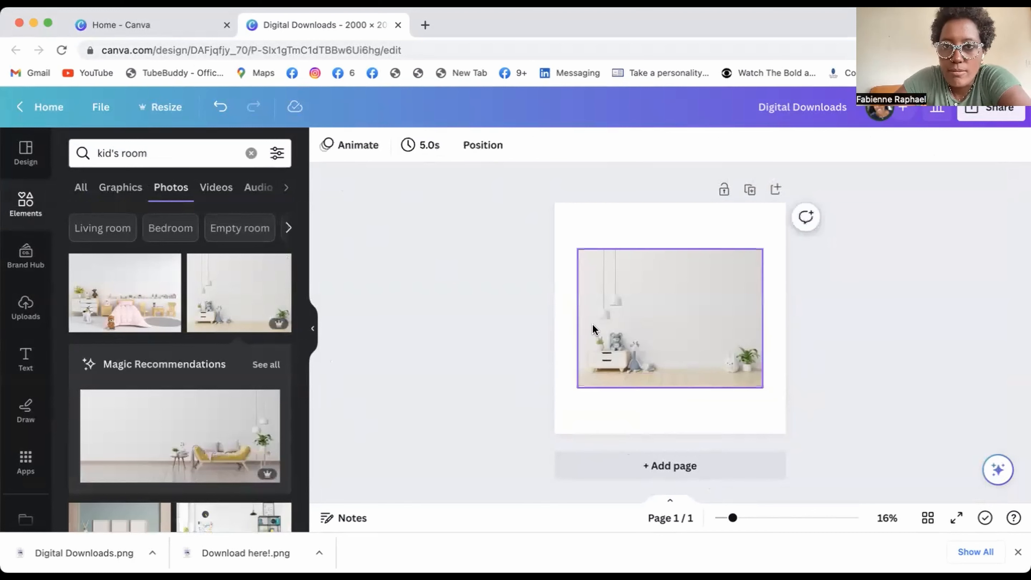
click(591, 268)
drag(578, 246, 555, 231)
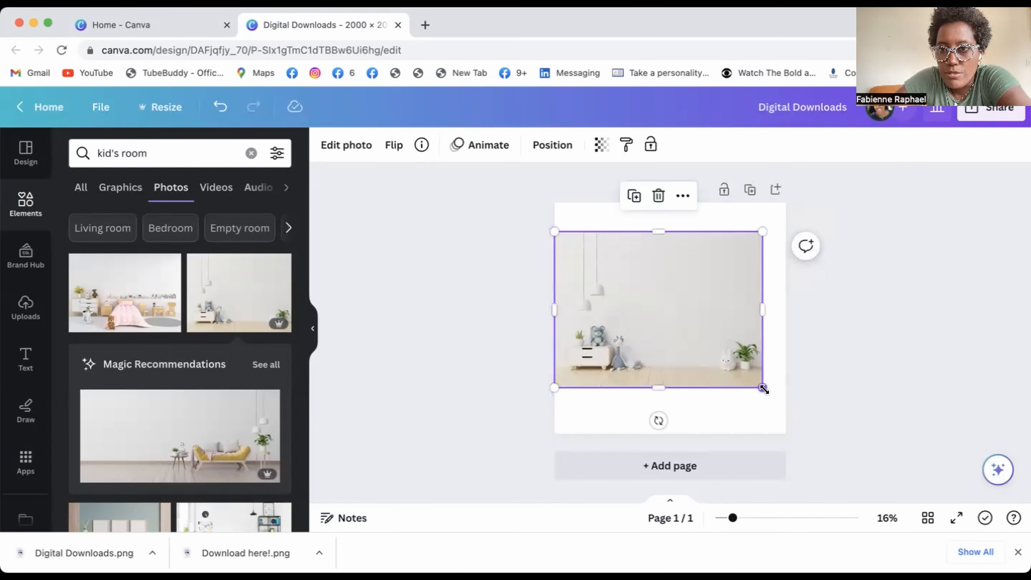
drag(762, 388, 785, 404)
drag(672, 404, 670, 433)
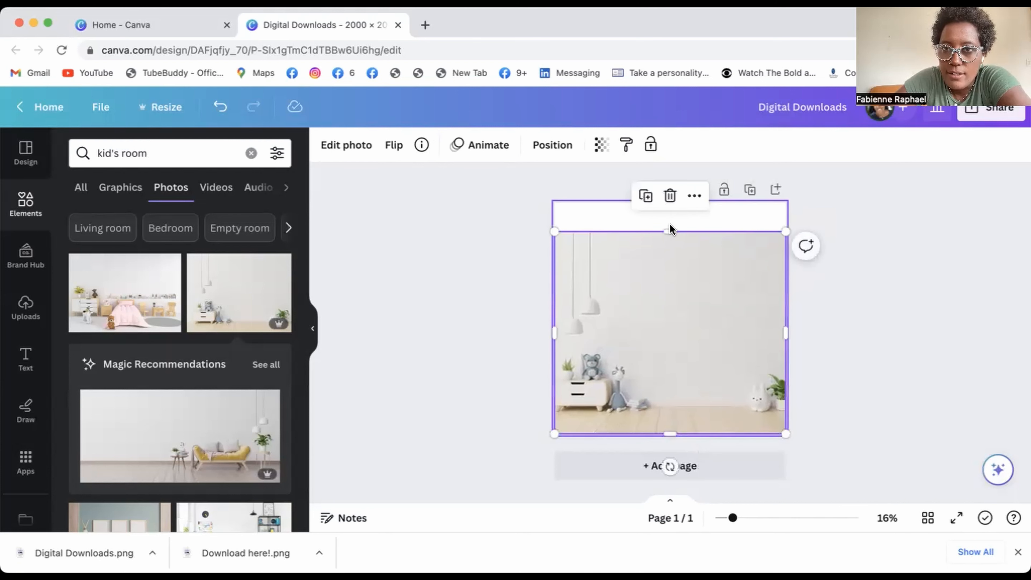
drag(669, 231, 667, 202)
click(1012, 320)
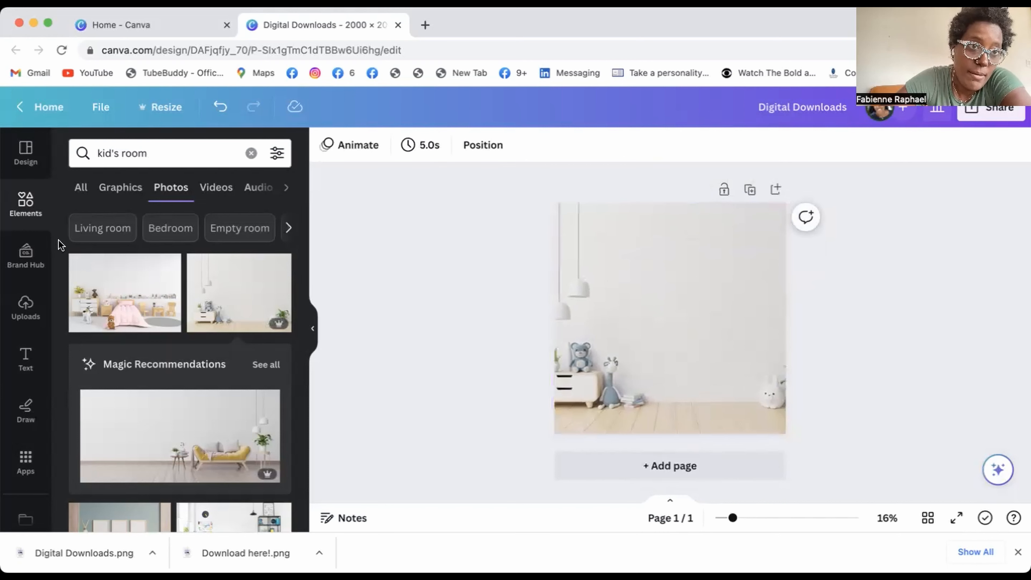
Search the photo elements for "frame" and refine the search to "frame square"
drag(144, 165, 87, 155)
text(frame)
key(Return)
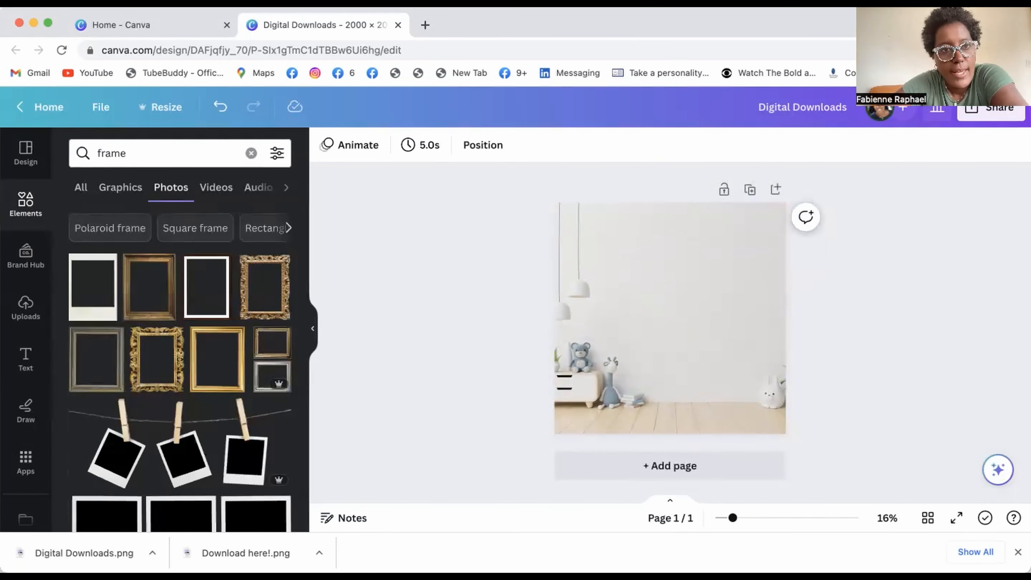
scroll(118, 382, down, 3)
scroll(118, 381, down, 5)
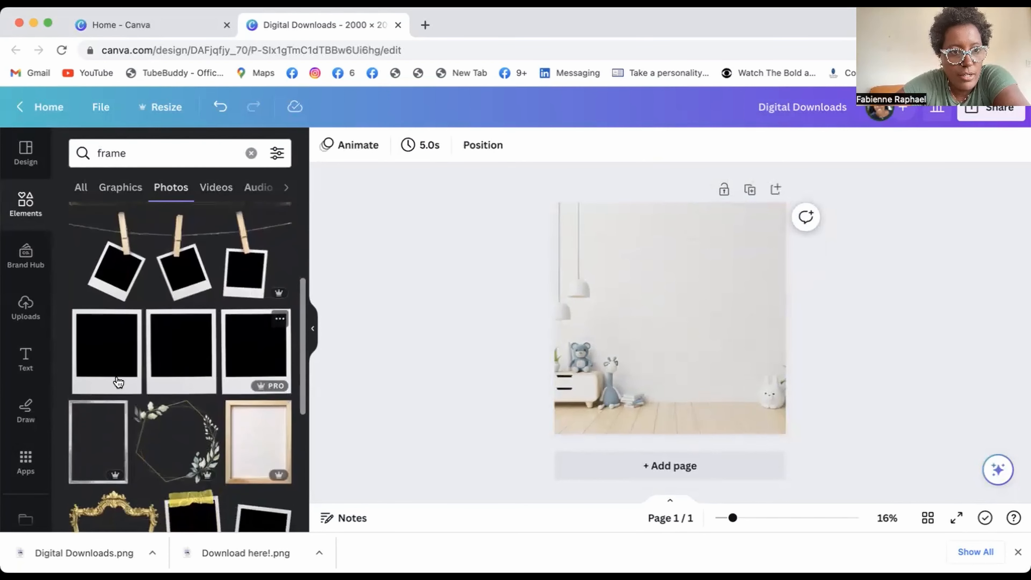
scroll(73, 230, up, 8)
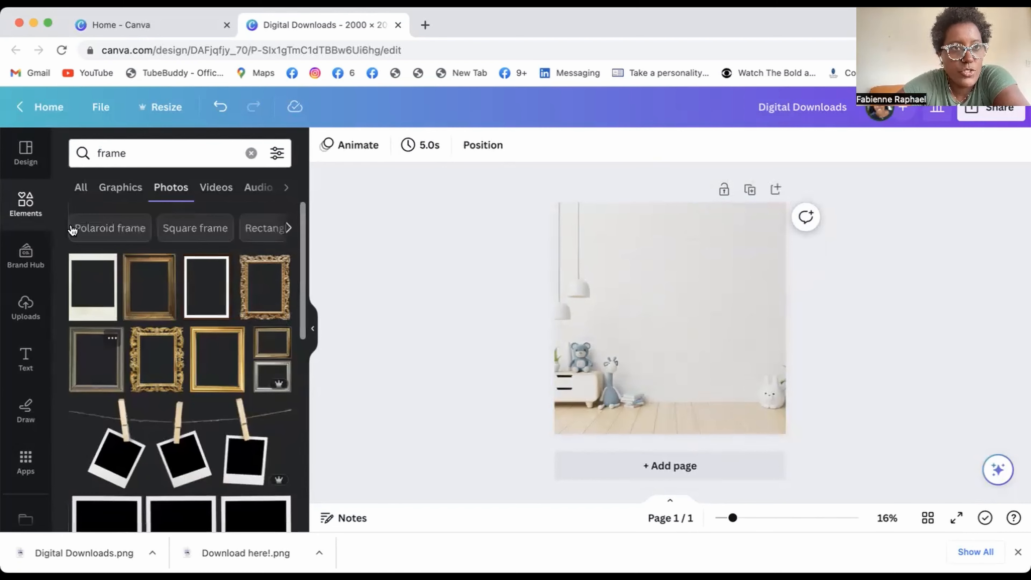
click(96, 149)
text(square)
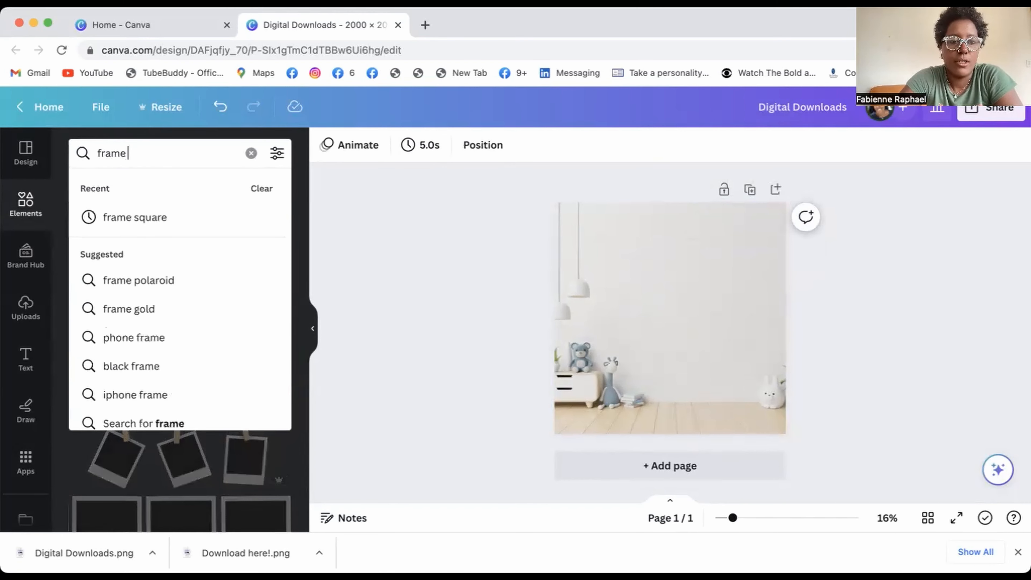
key(Return)
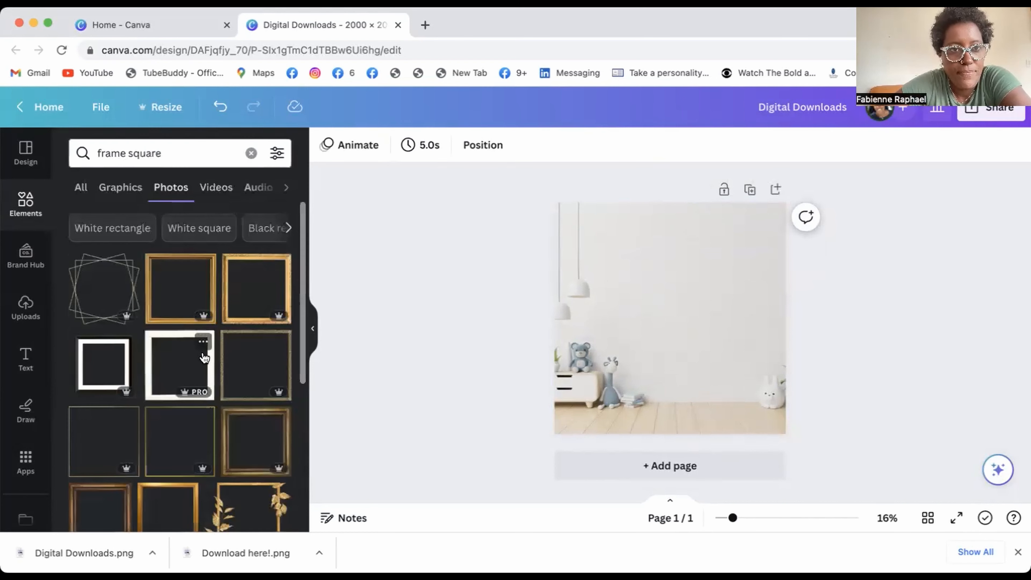
Add the plain gold square frame, shrink it to about 1,025 × 1,018 and move it up onto the empty wall beside the lamps
click(178, 299)
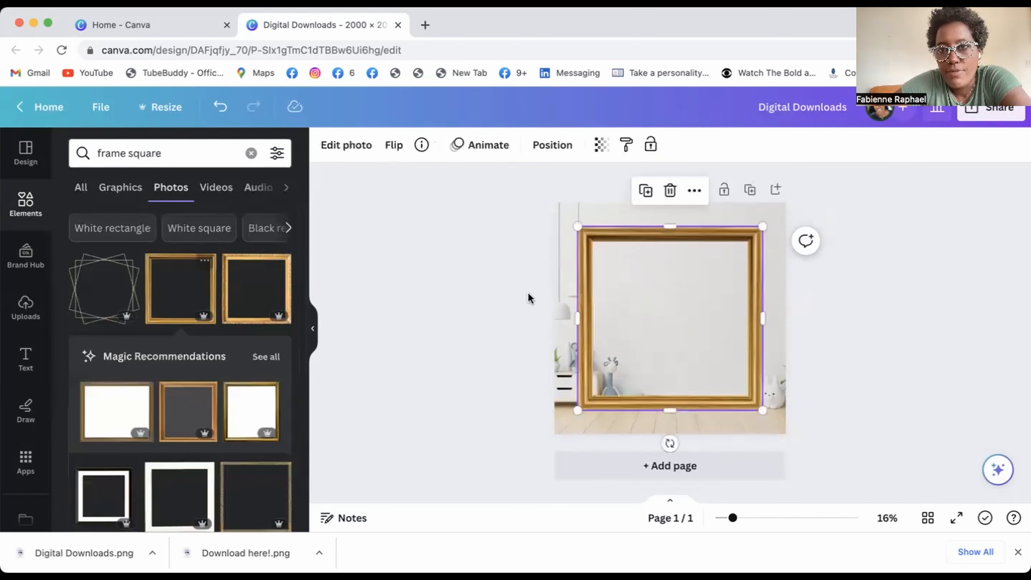
drag(576, 223, 678, 255)
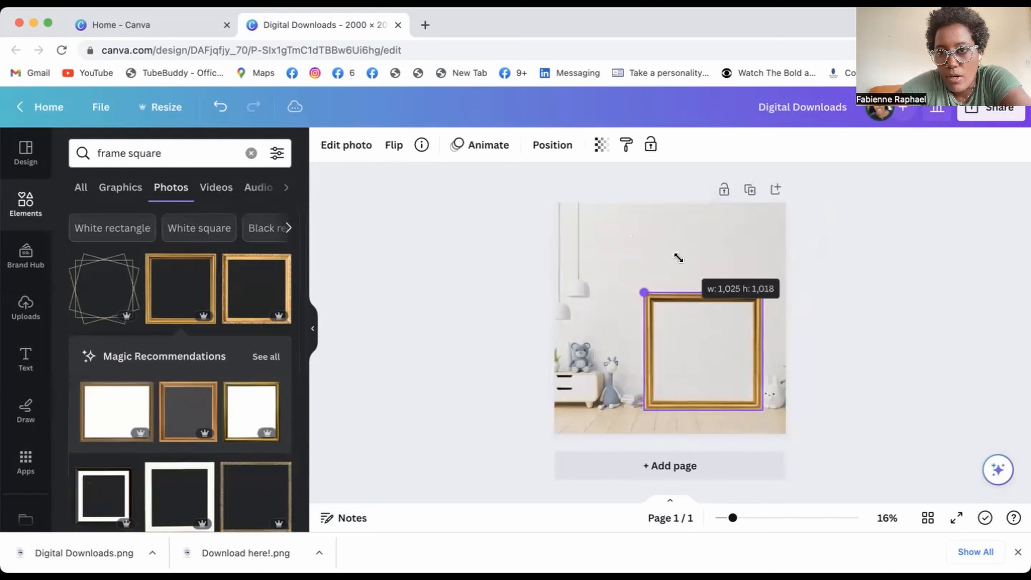
drag(711, 321, 711, 246)
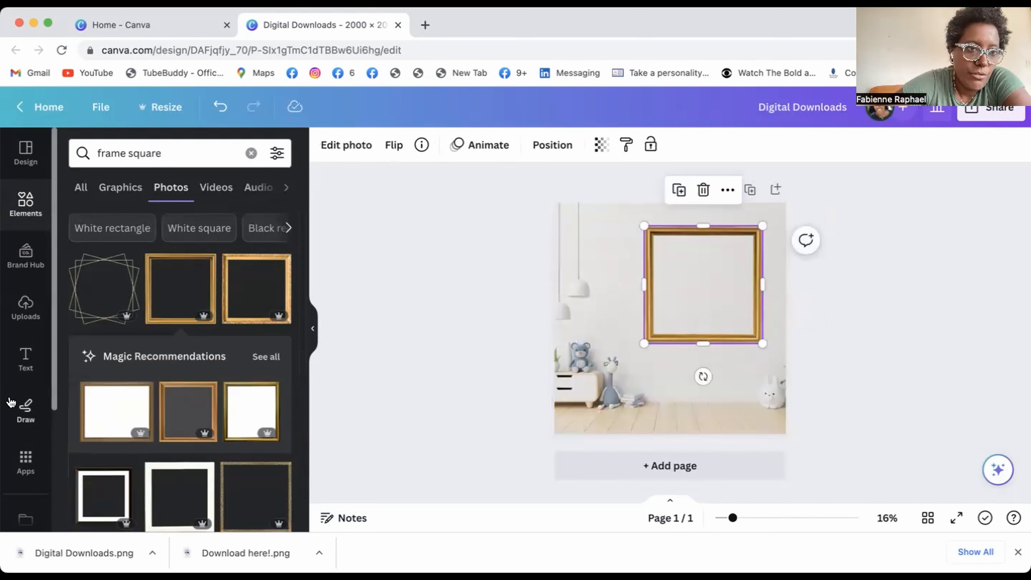
Add the uploaded image of the panda in a basket, then shrink and position it to fit inside the gold frame
click(26, 307)
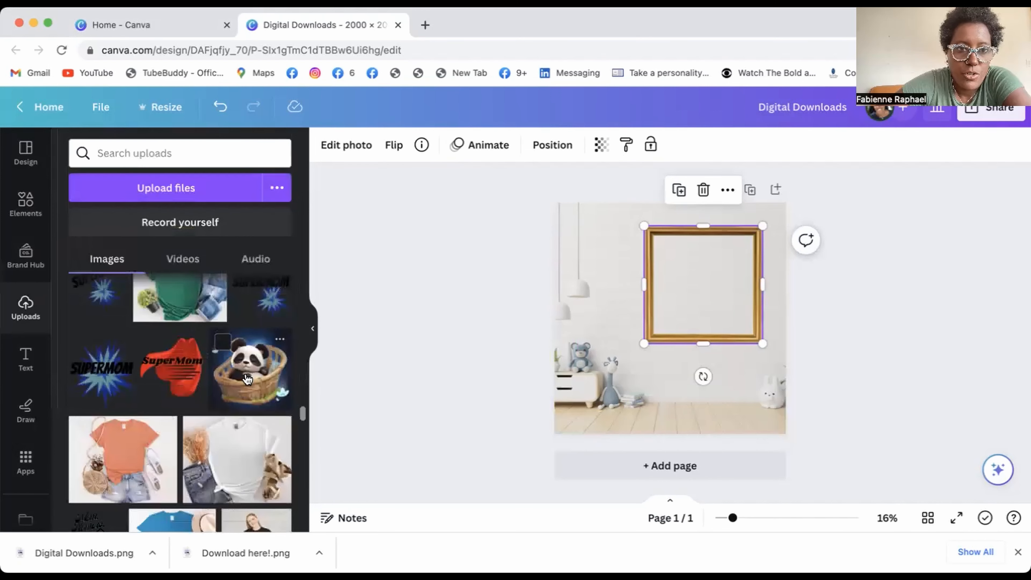
click(243, 388)
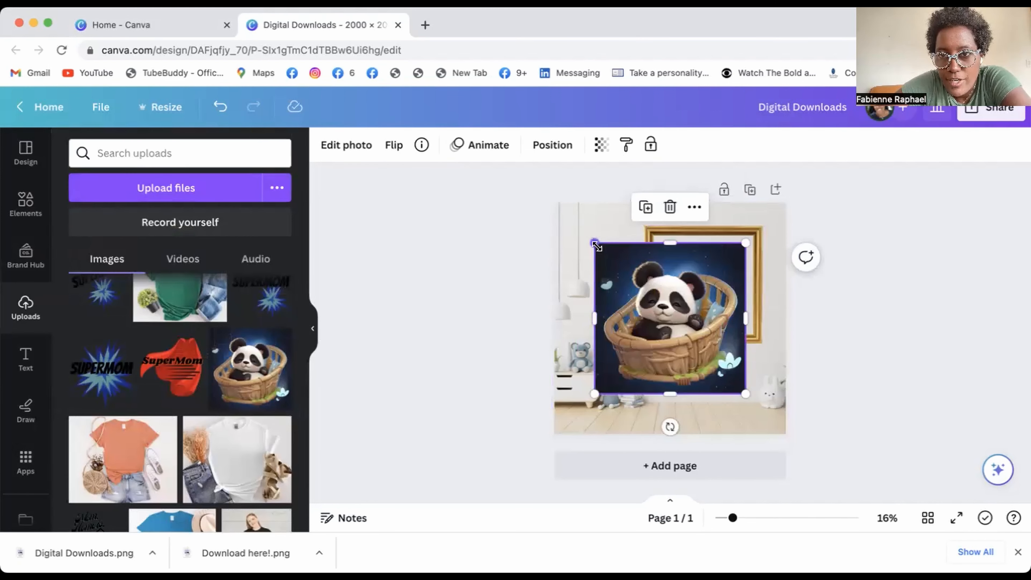
drag(601, 246, 644, 293)
drag(694, 317, 701, 263)
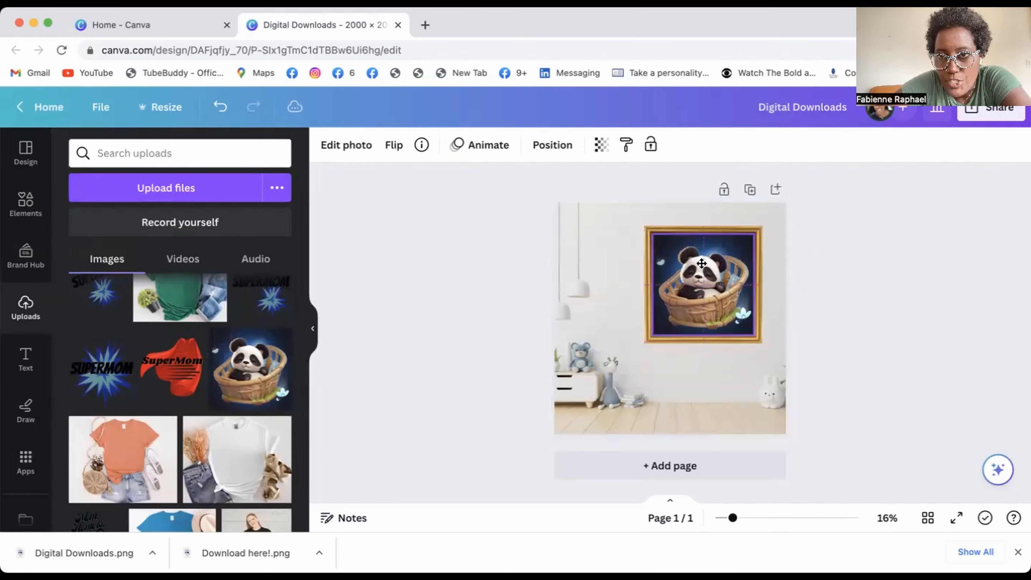
click(941, 249)
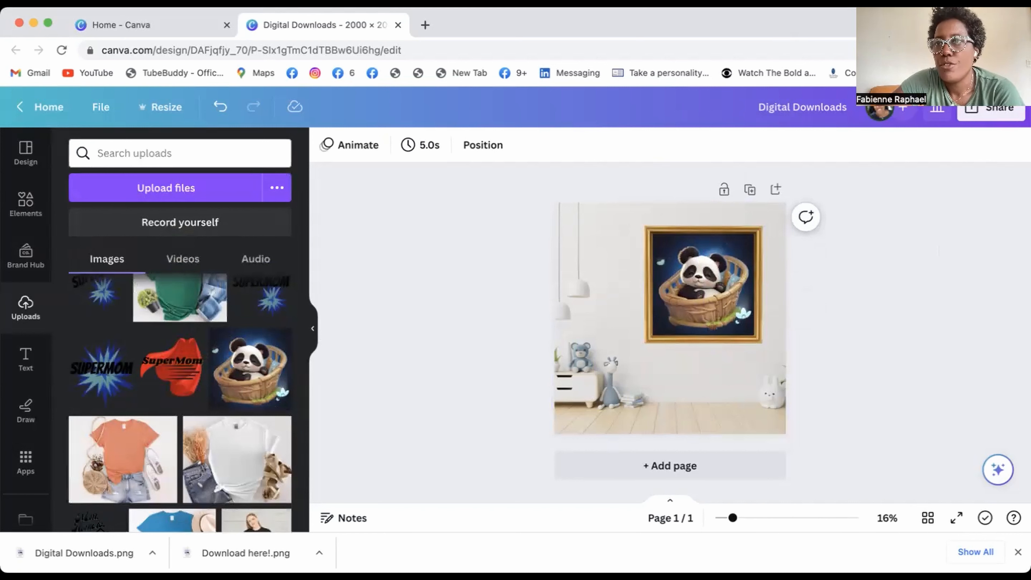
Download the finished room mockup as a PNG at 2,000 × 2,000 px
click(975, 111)
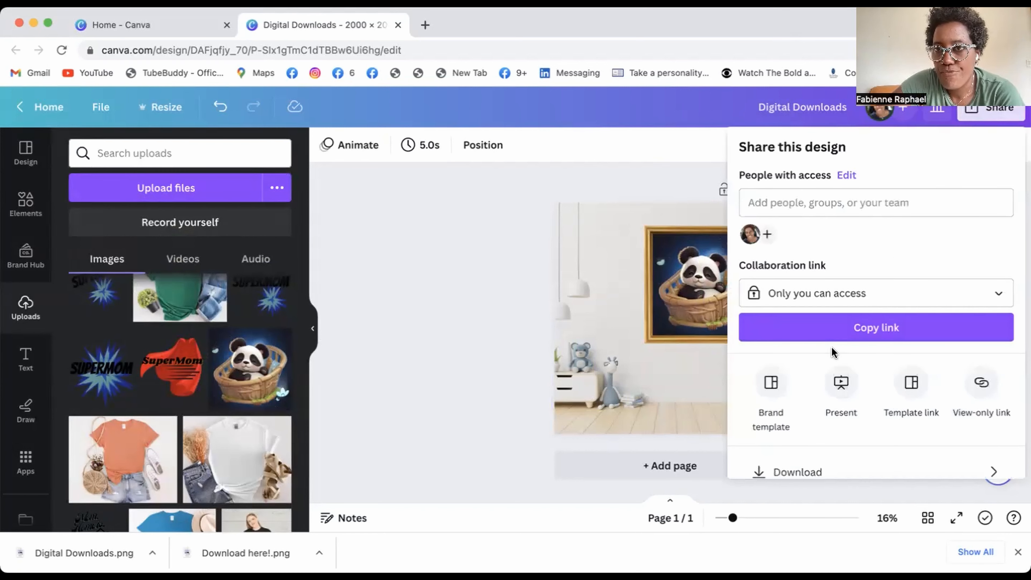
click(813, 469)
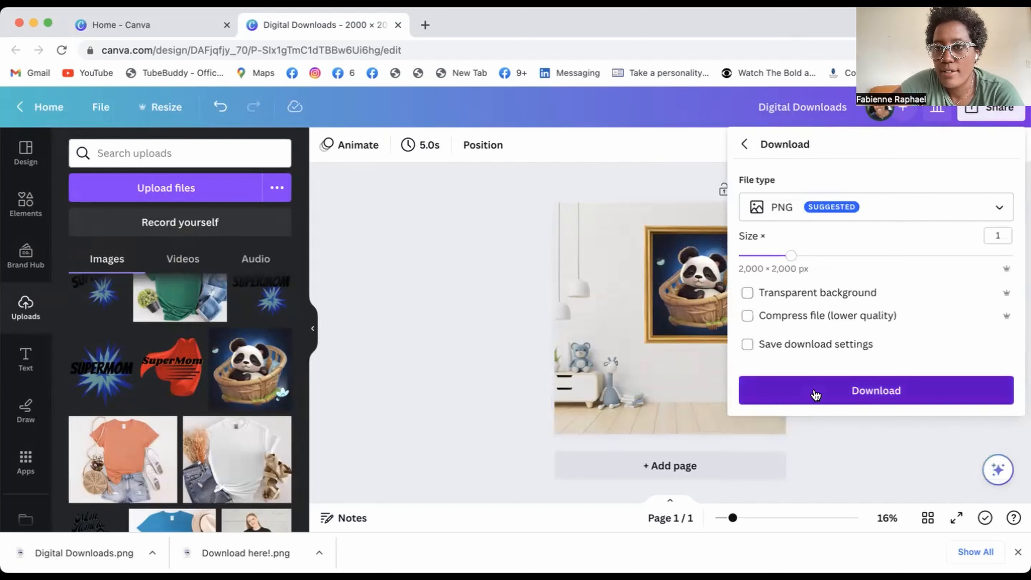
click(814, 391)
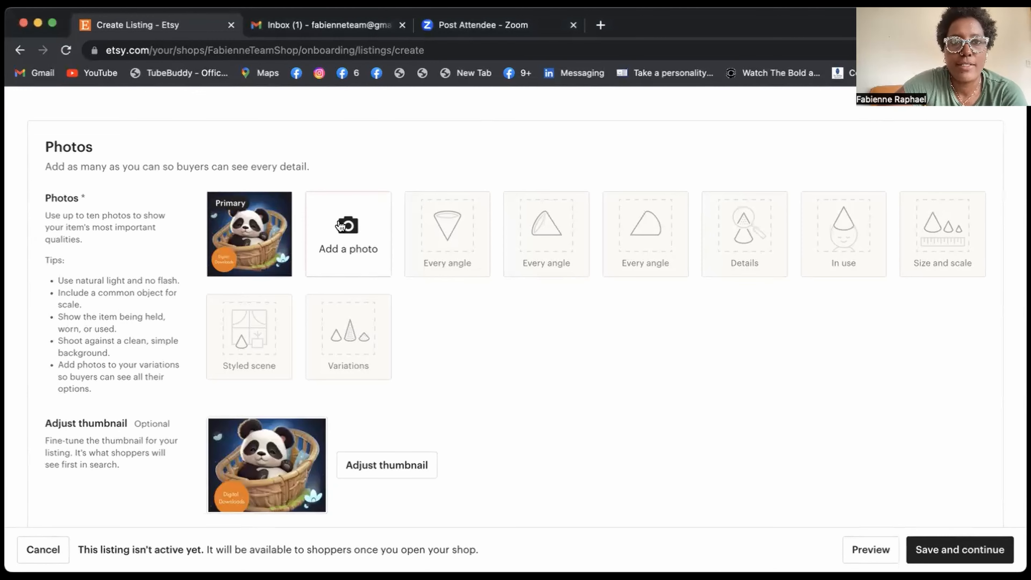
In the Etsy listing form, add the panda room mockup as the second photo
click(344, 236)
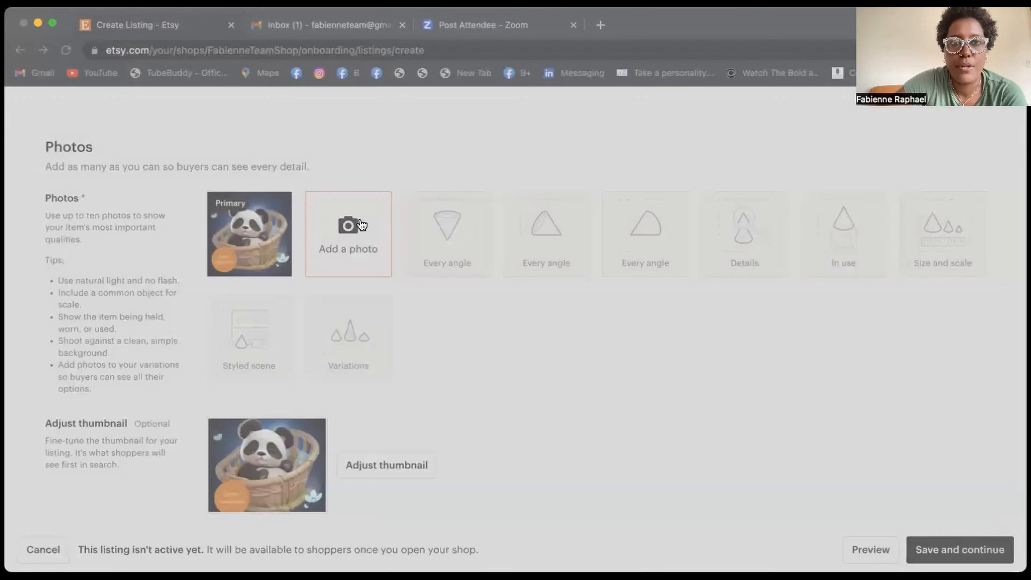
double_click(360, 216)
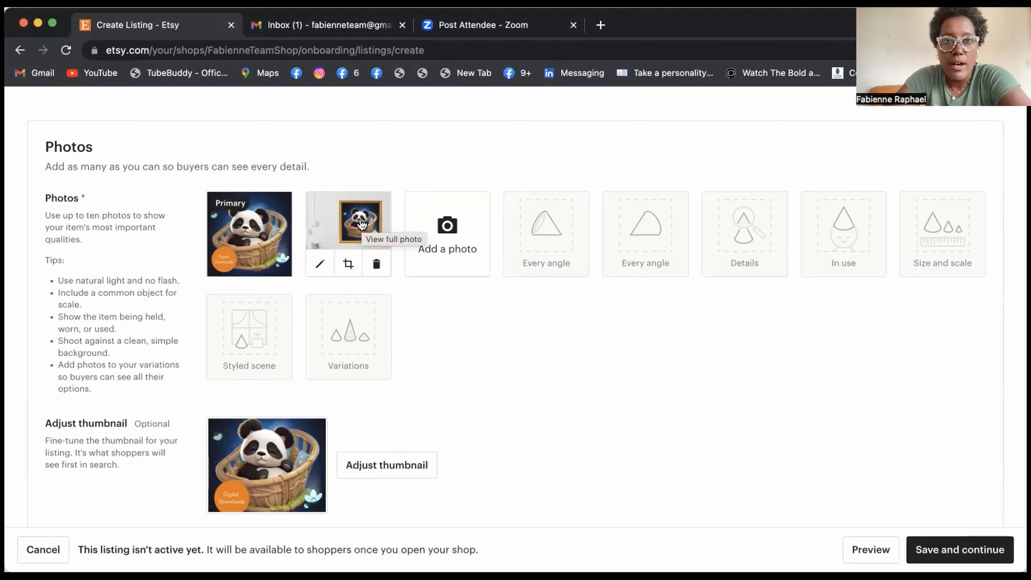
Title the listing "Baby Wall Art, Panda Baby Wall Art, Nursery Decor, Cute Baby Animal Nursery Decor..."
scroll(499, 407, down, 3)
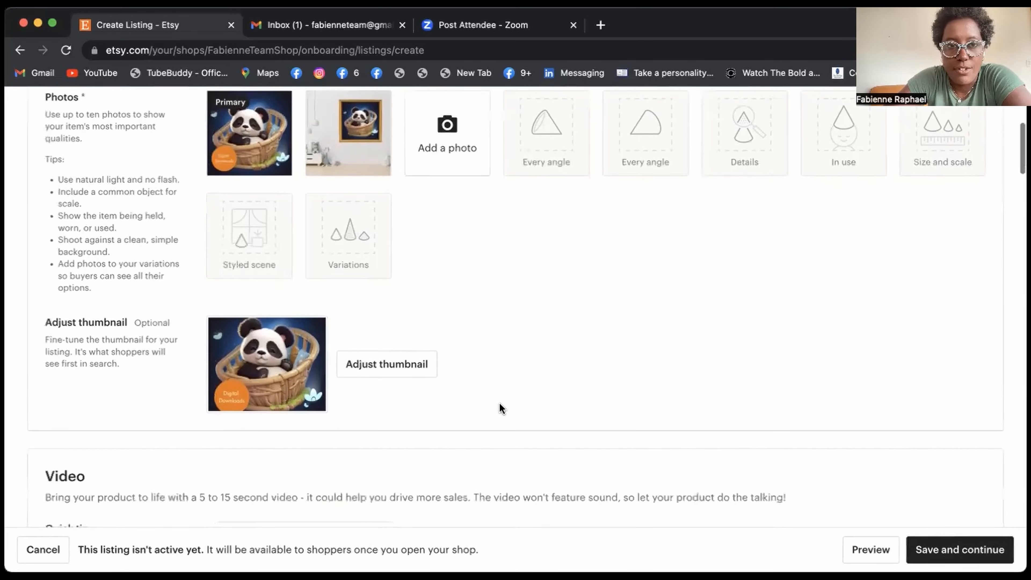
scroll(502, 408, down, 5)
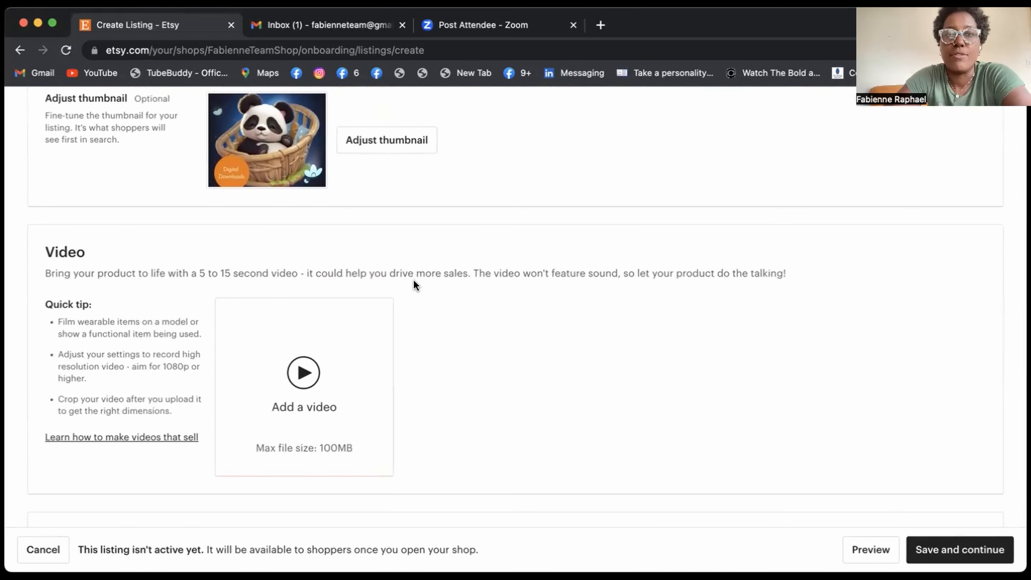
scroll(444, 368, down, 4)
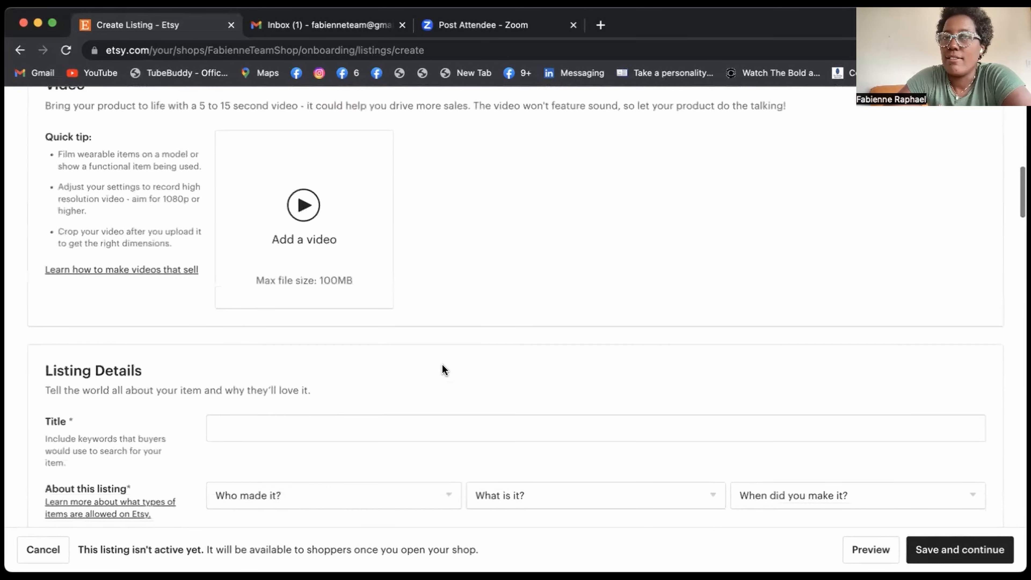
scroll(445, 369, down, 3)
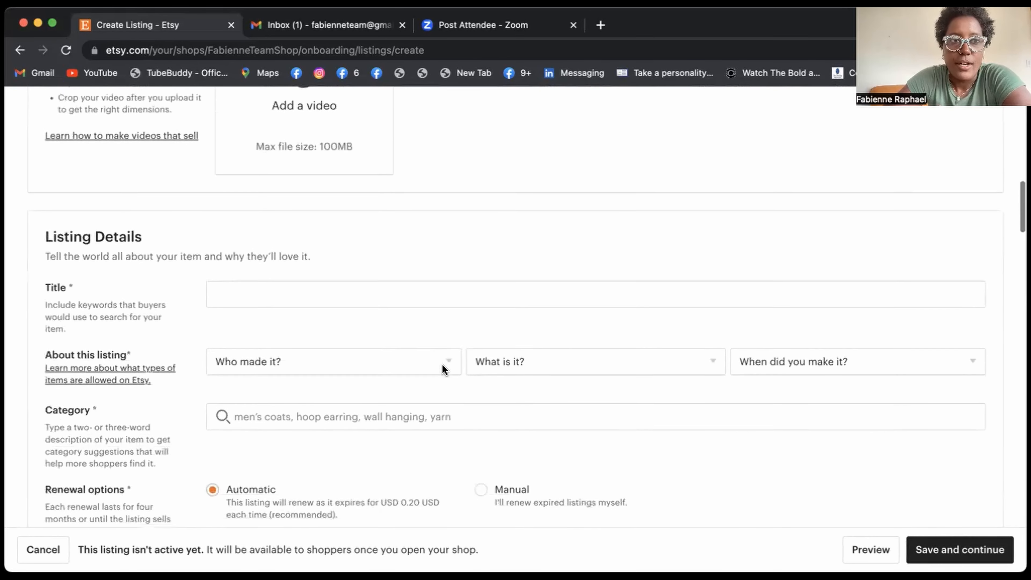
click(256, 295)
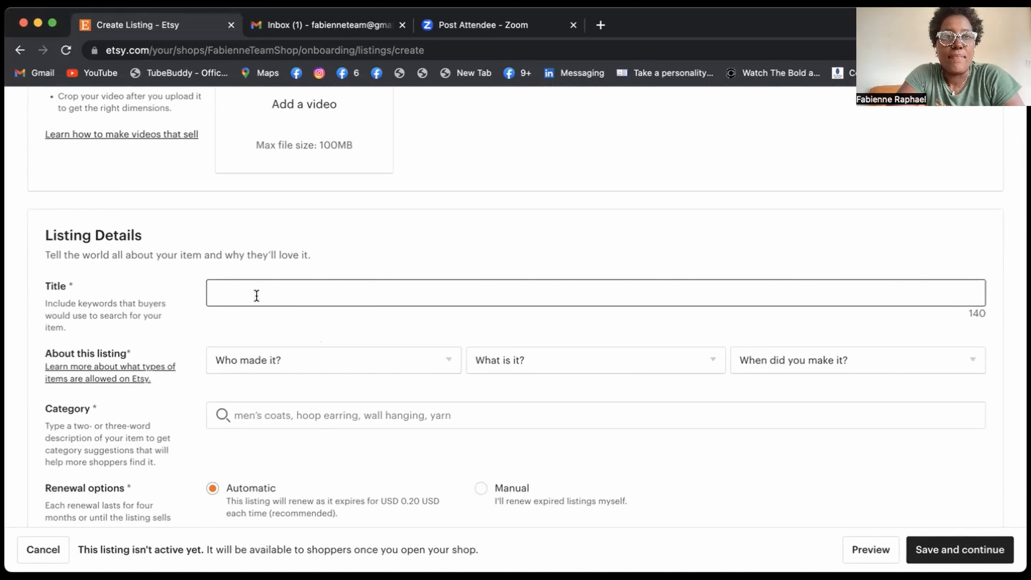
text(Baby )
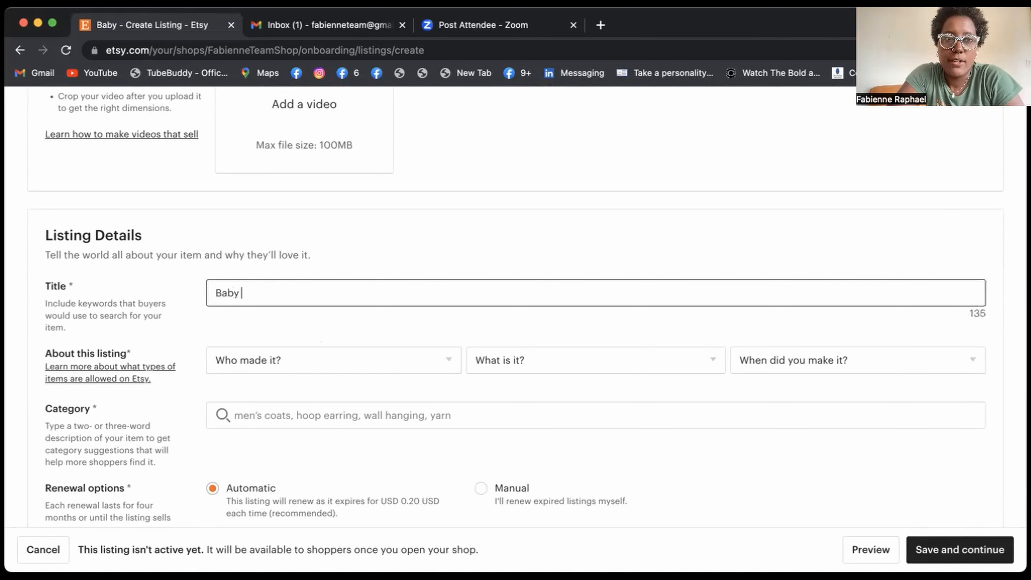
text(Wall Art)
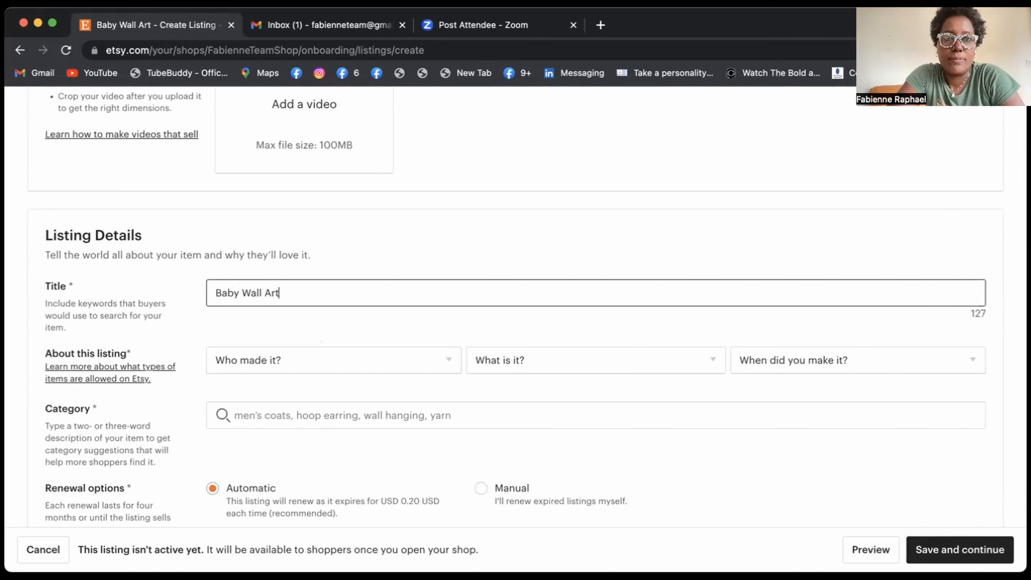
text(, Panda)
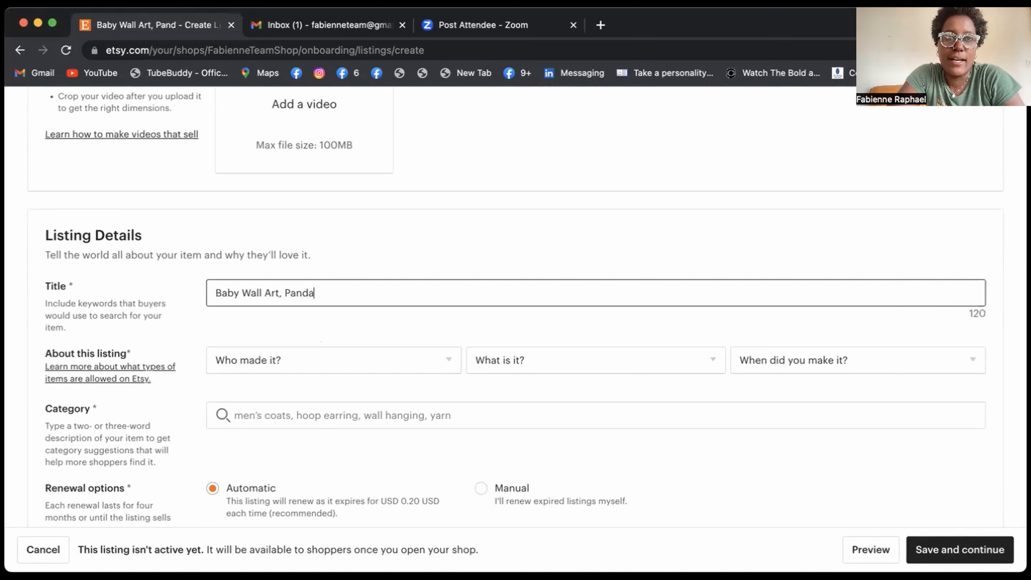
text( Baby Wall A)
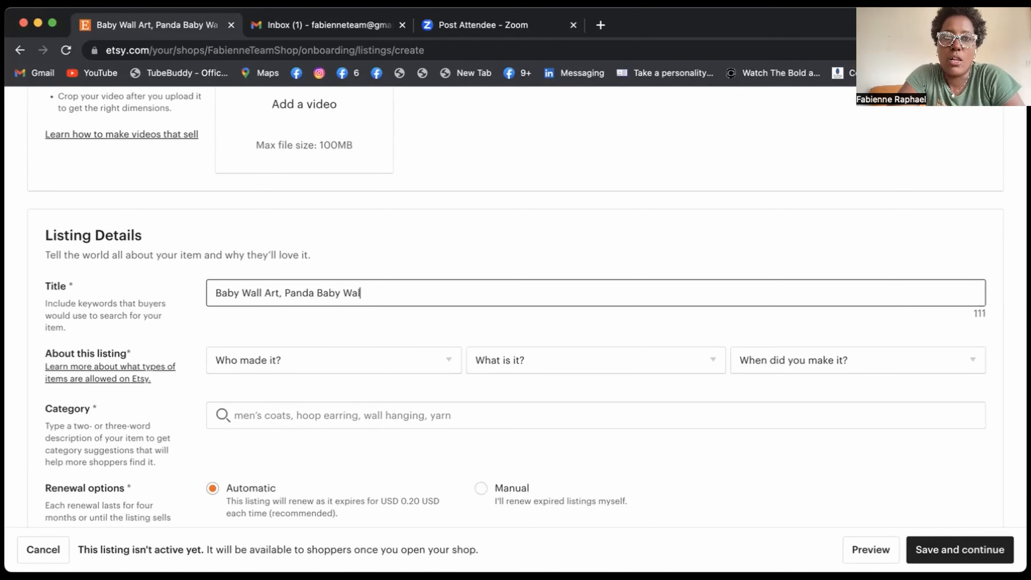
text(rt, )
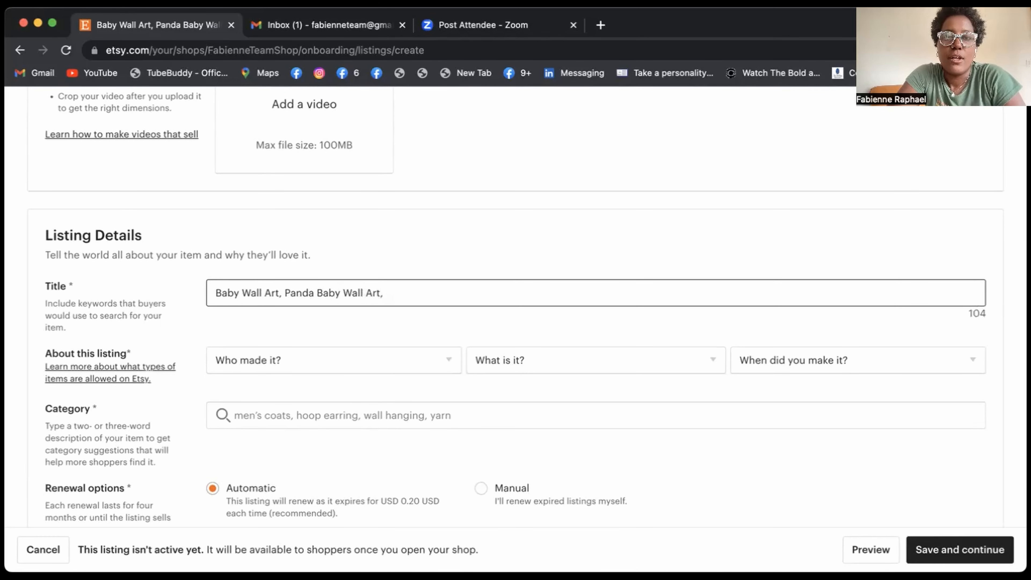
text(Nursewry)
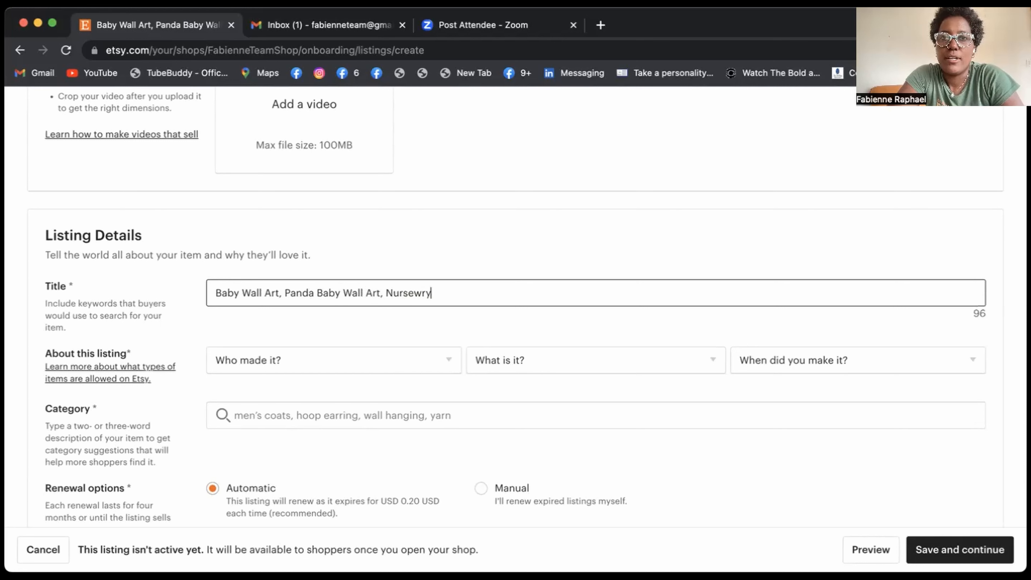
key(BackSpace)
key(BackSpace)
key(BackSpace)
text(ry D)
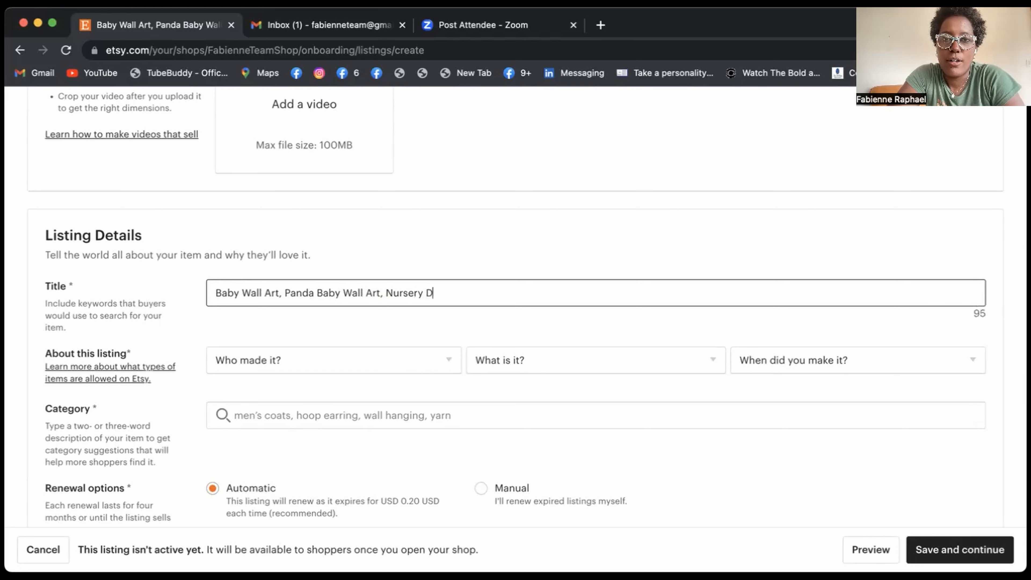
text(ecor, Su)
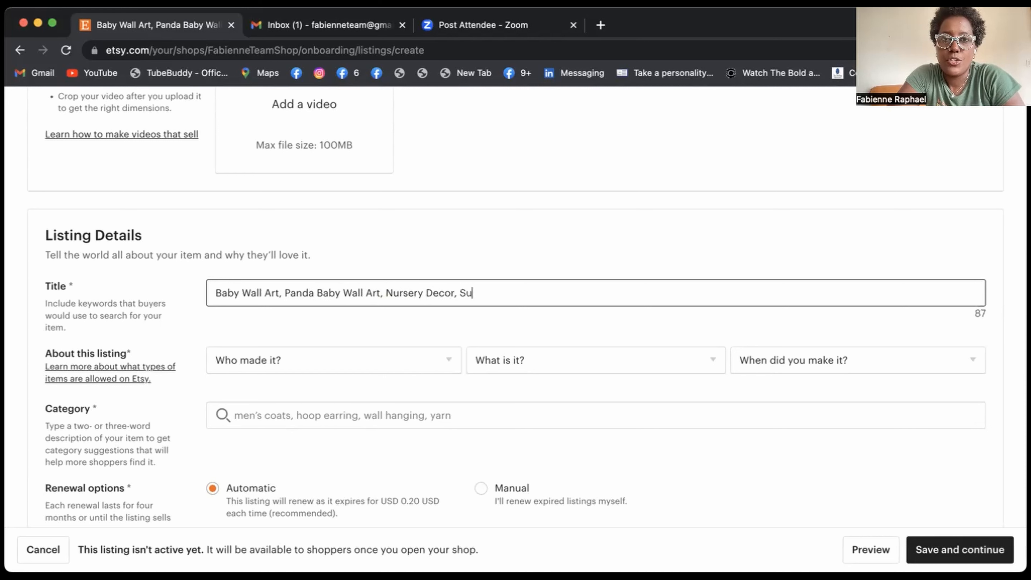
key(BackSpace)
key(BackSpace)
text(Cute Baby )
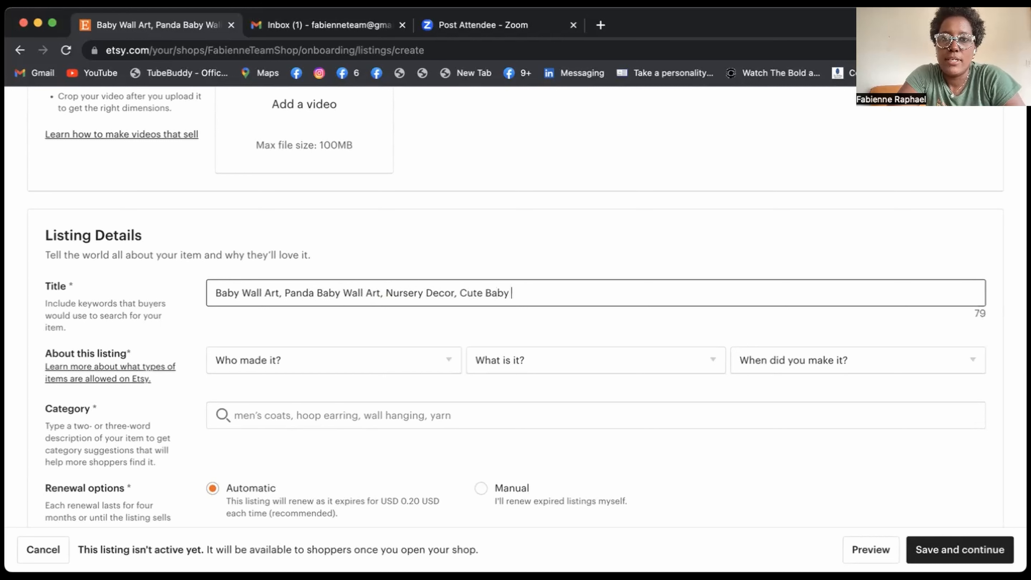
text(Animal Nurd)
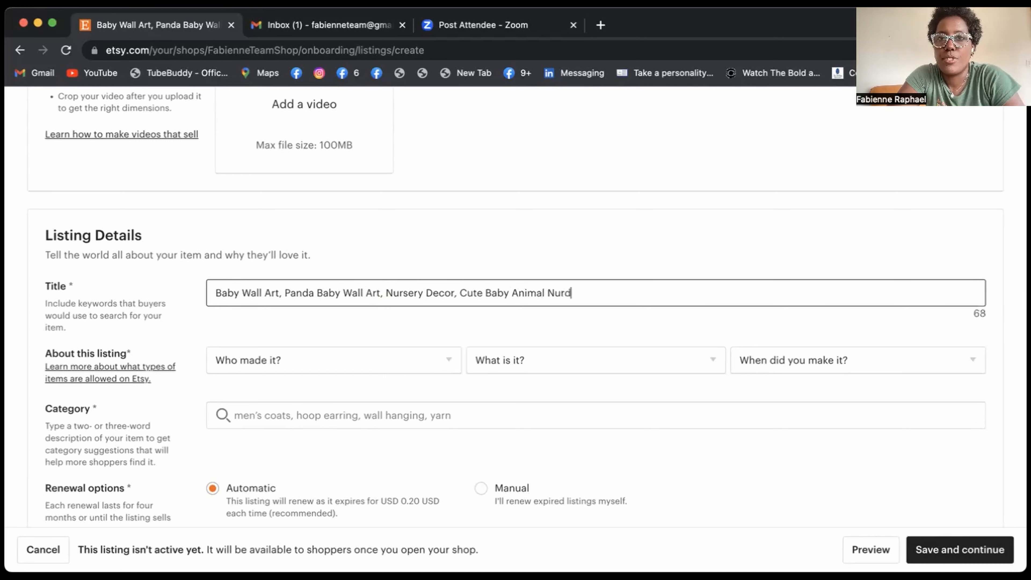
key(BackSpace)
text(sery Decor)
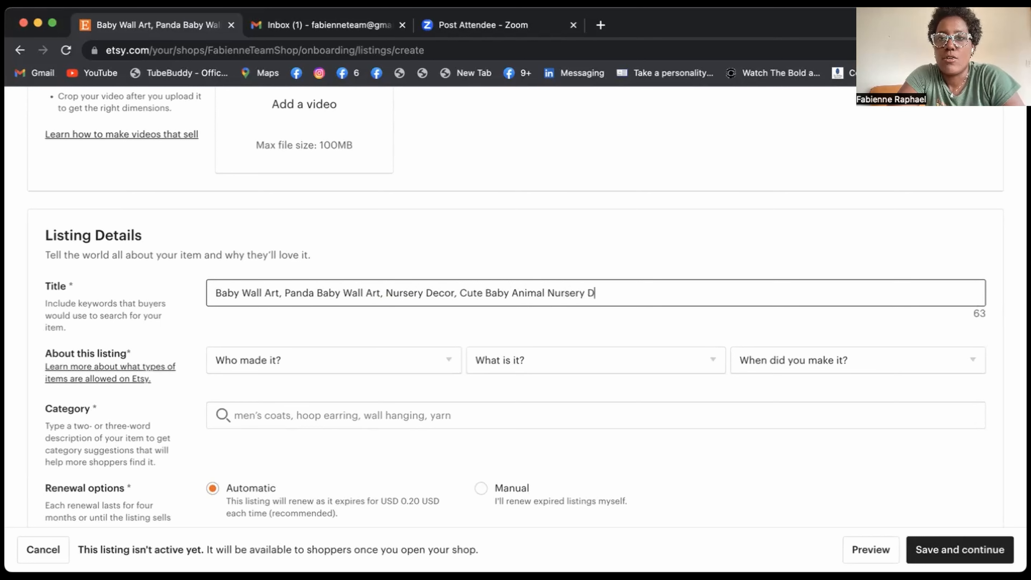
text(...)
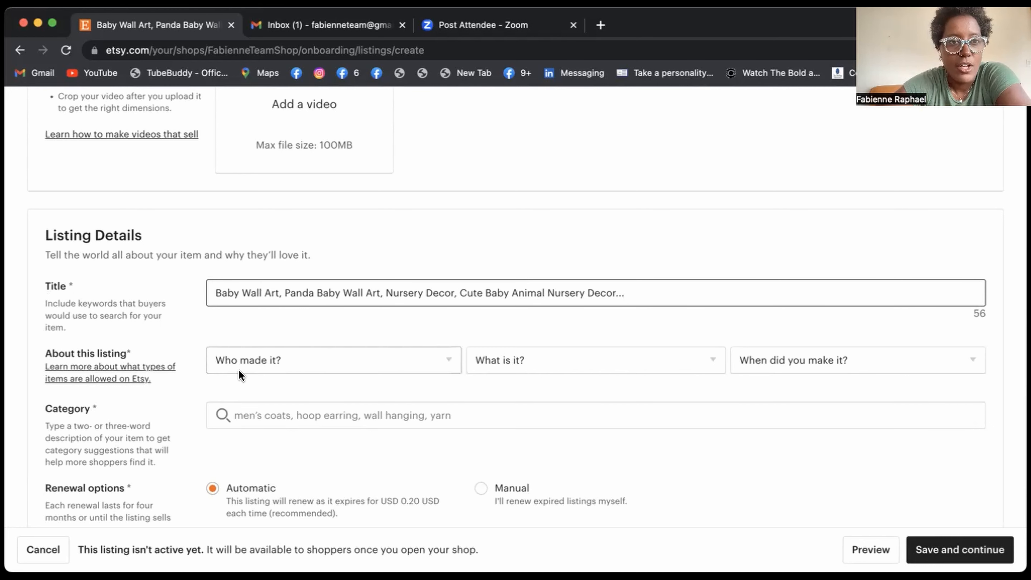
Specify under About this listing that I did make it, it is a finished product, and it was made in 2020 - 2023
click(268, 365)
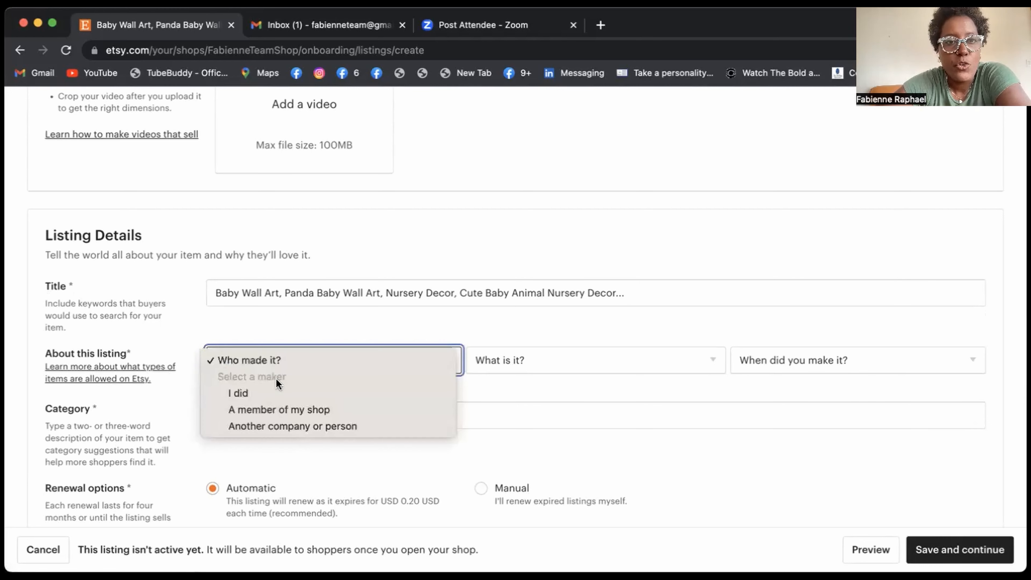
click(276, 393)
click(501, 361)
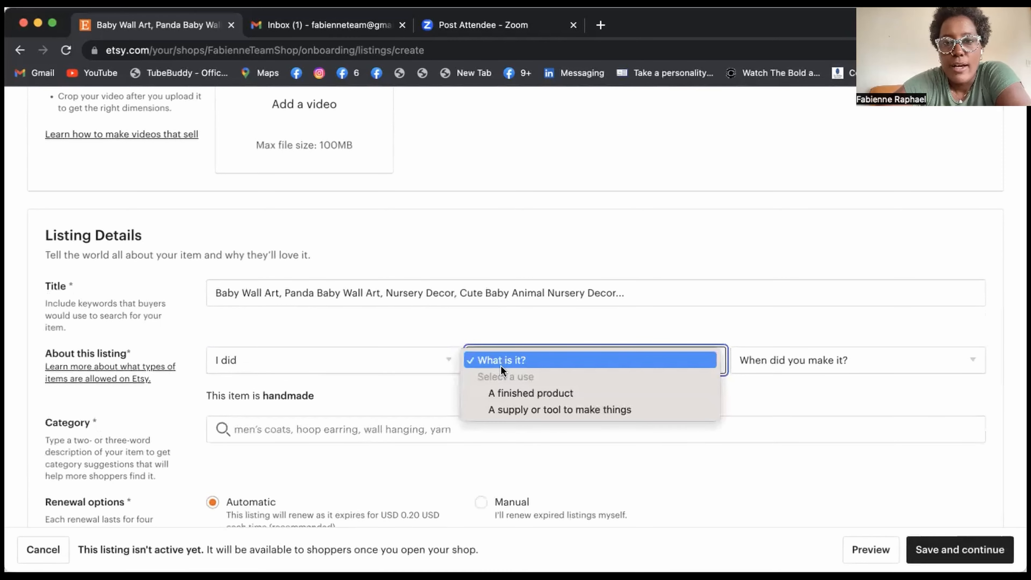
click(507, 408)
click(505, 366)
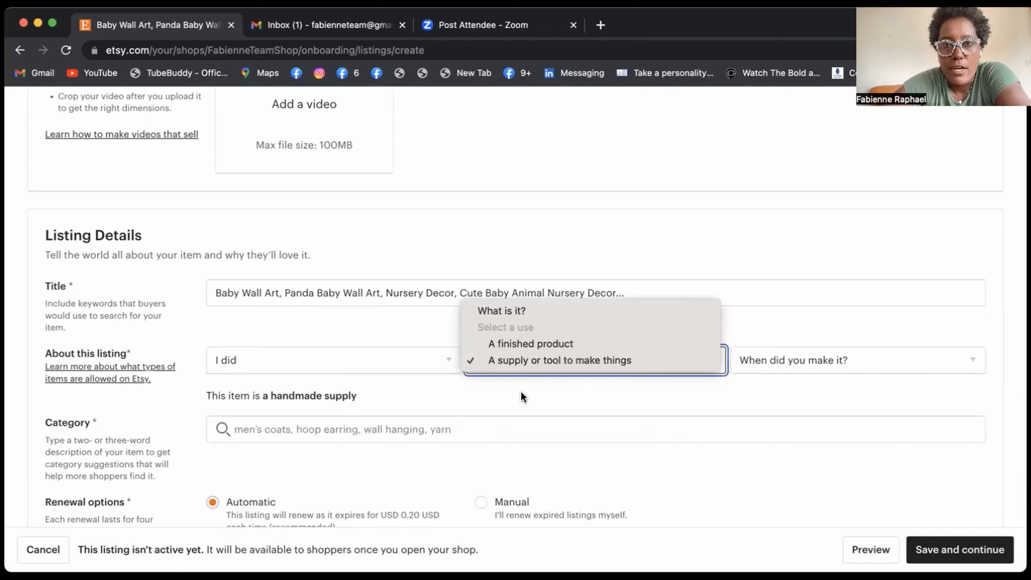
click(526, 343)
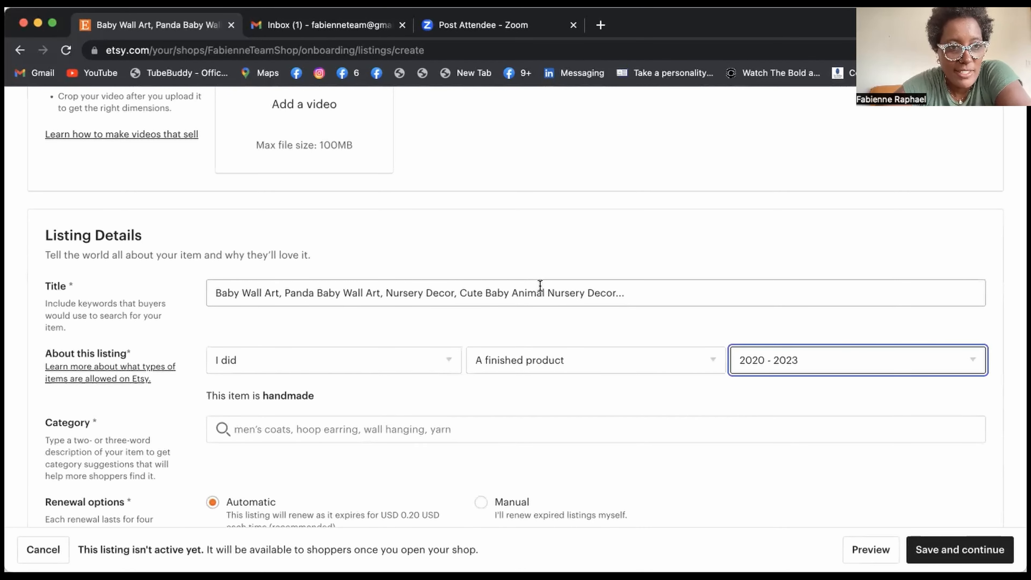
Set the listing's category to Digital Prints
click(271, 429)
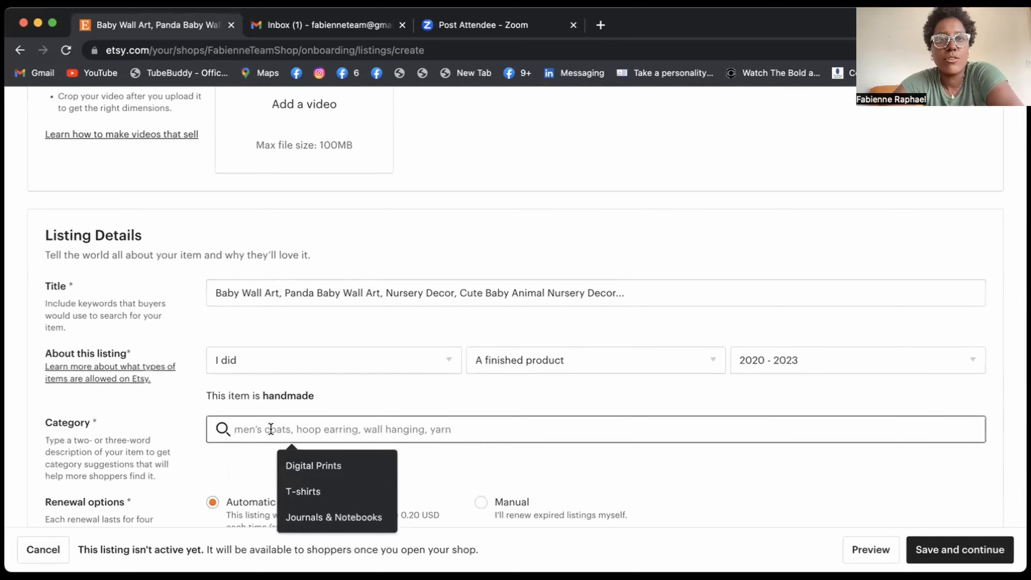
text(digit)
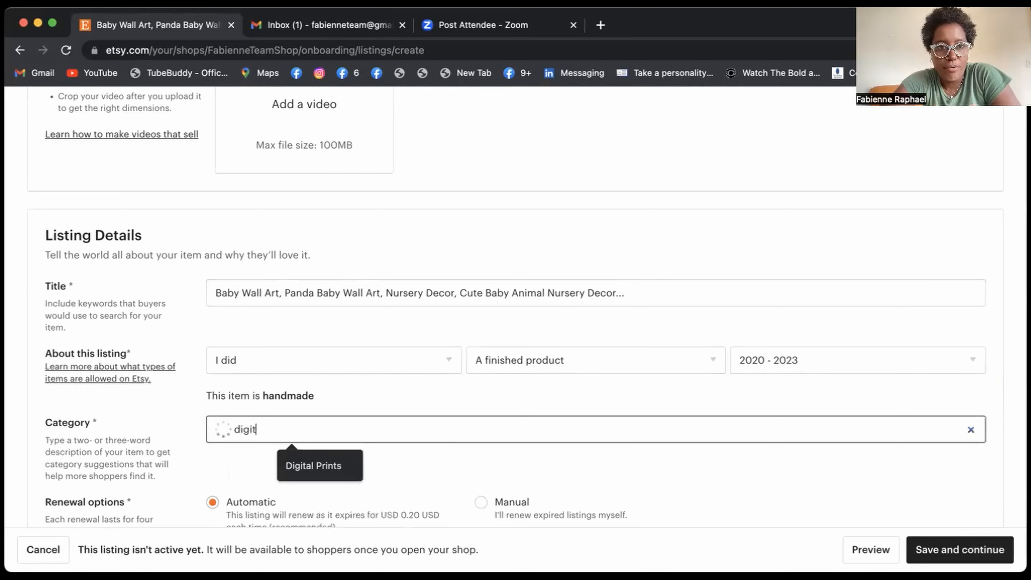
text(al prints)
click(257, 480)
Select Bedroom, Kids, Nursery and Office as the rooms for the wall art
scroll(257, 477, down, 7)
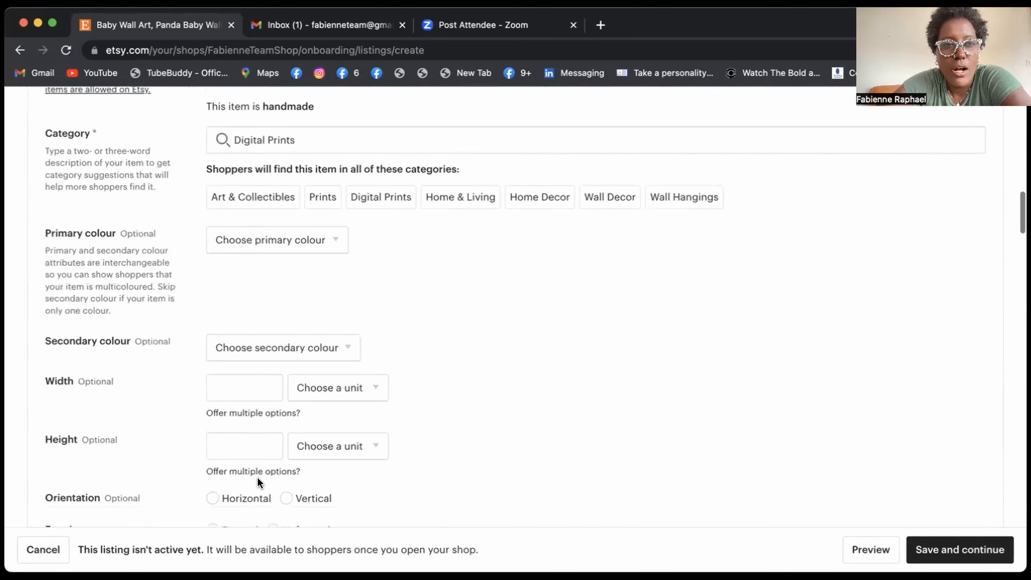
scroll(297, 423, down, 4)
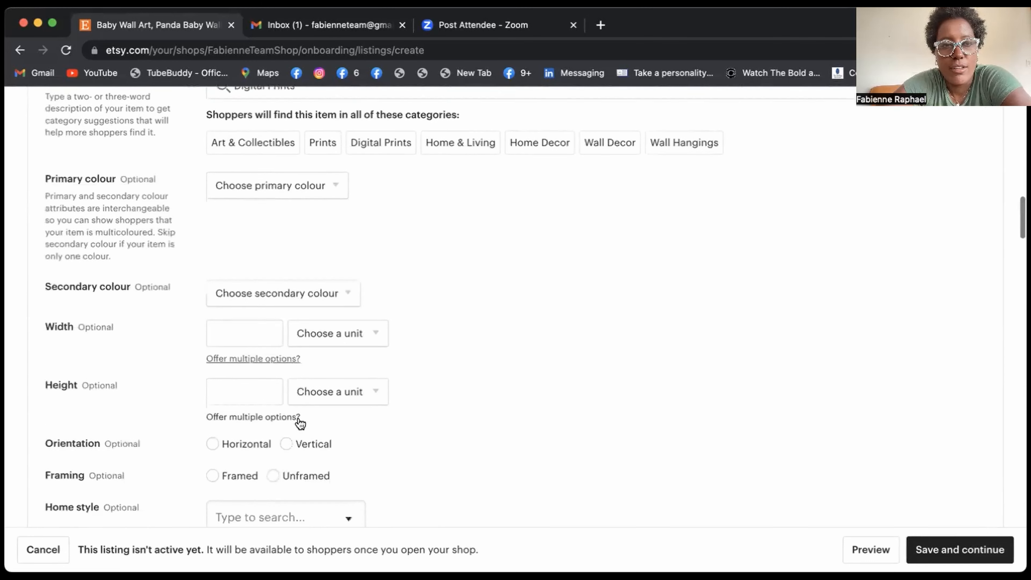
scroll(297, 406, down, 8)
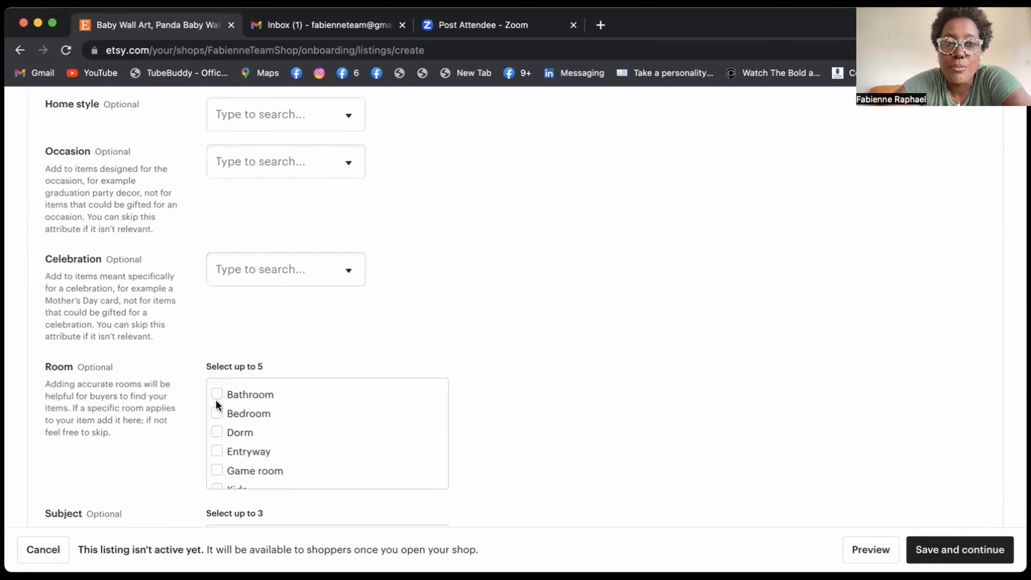
click(217, 413)
scroll(218, 421, down, 3)
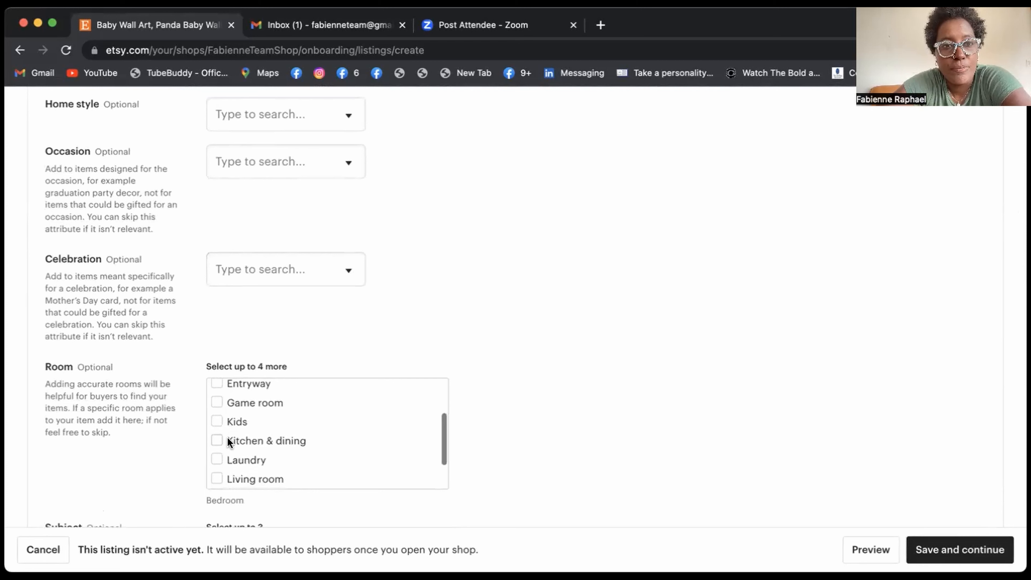
click(217, 421)
scroll(218, 421, down, 2)
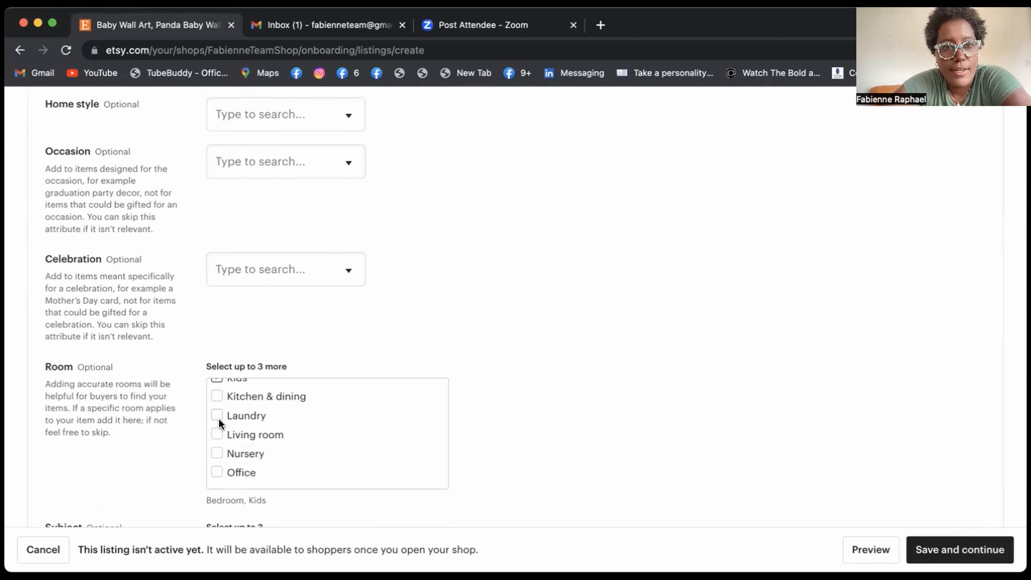
click(217, 454)
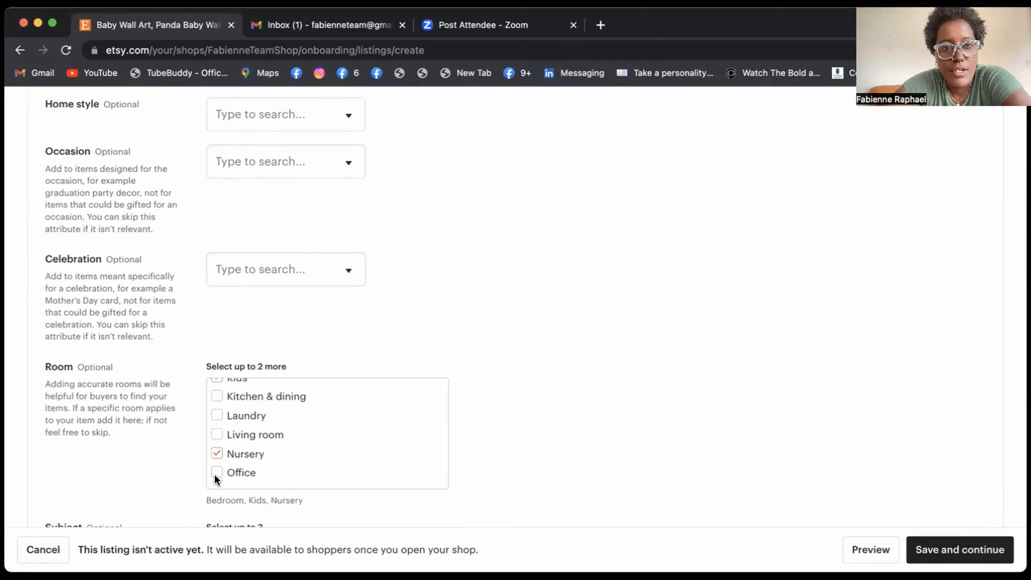
click(217, 473)
Select Animal, Anime & cartoon and Pet portrait as the listing's subjects
scroll(217, 479, down, 1)
scroll(215, 480, down, 5)
click(217, 386)
click(217, 404)
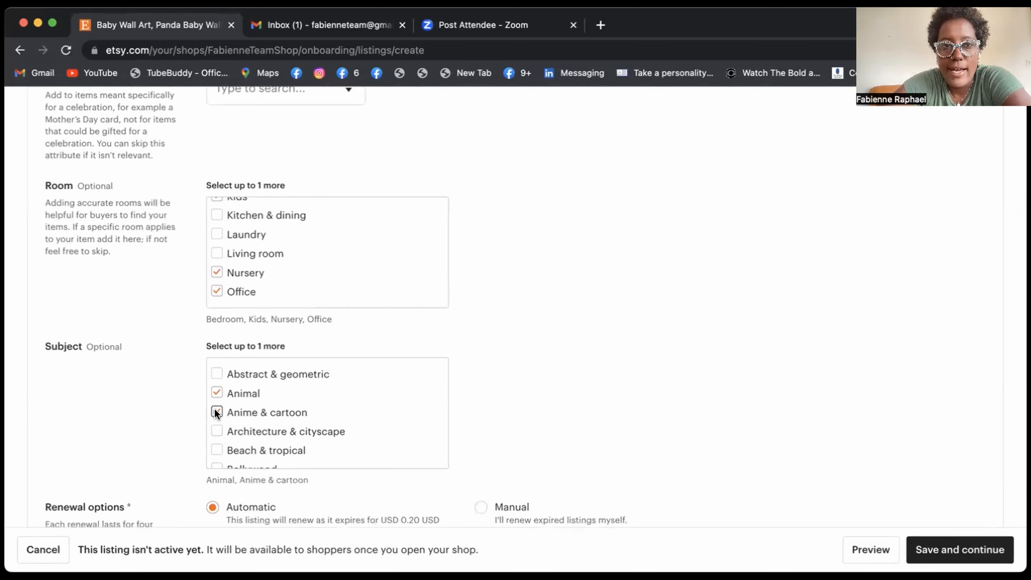
scroll(214, 408, down, 10)
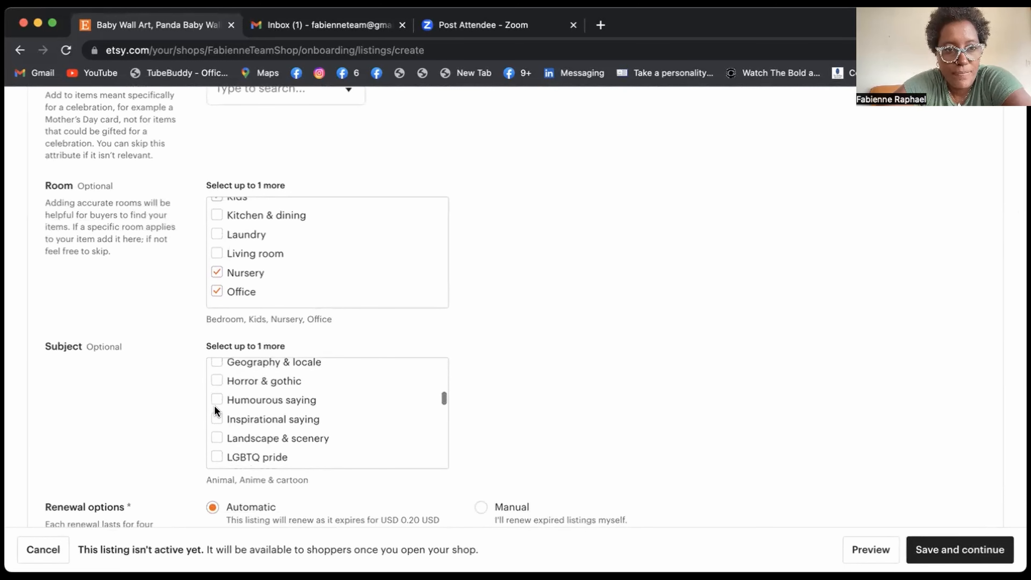
scroll(214, 409, down, 10)
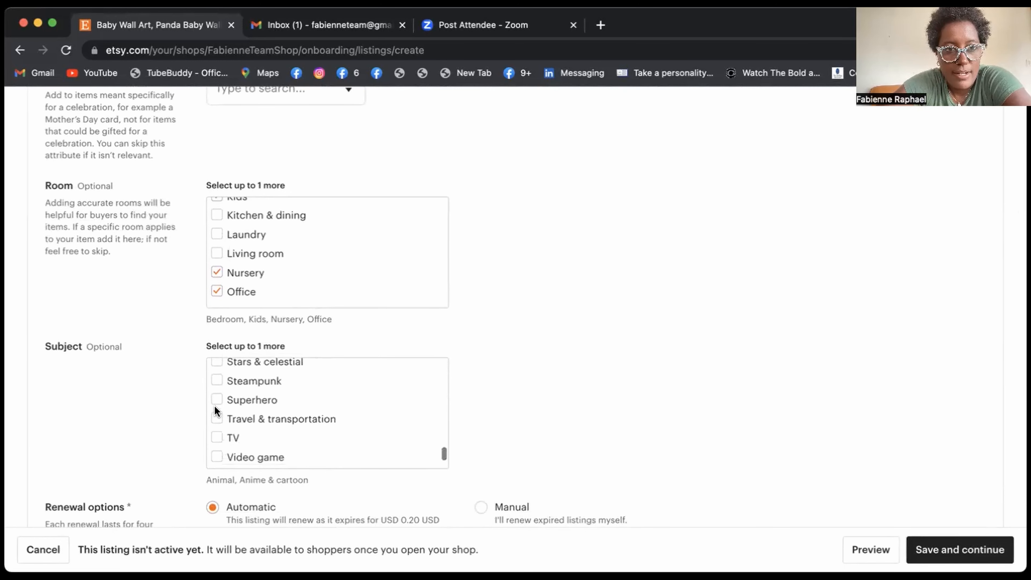
scroll(215, 409, up, 5)
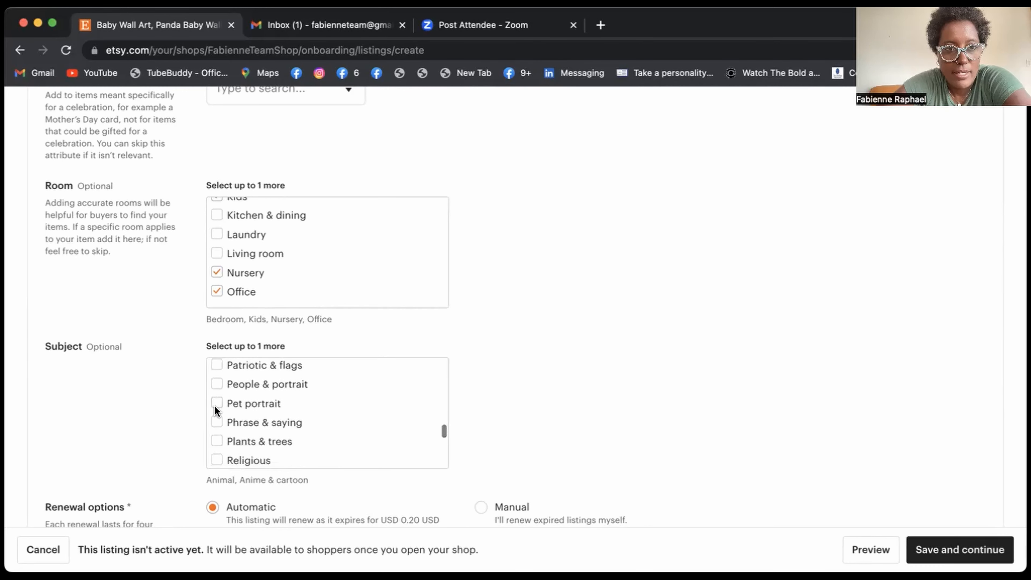
click(217, 404)
Set the listing type to Digital and paste the prepared Koala Wall Art text as the description
scroll(166, 448, down, 4)
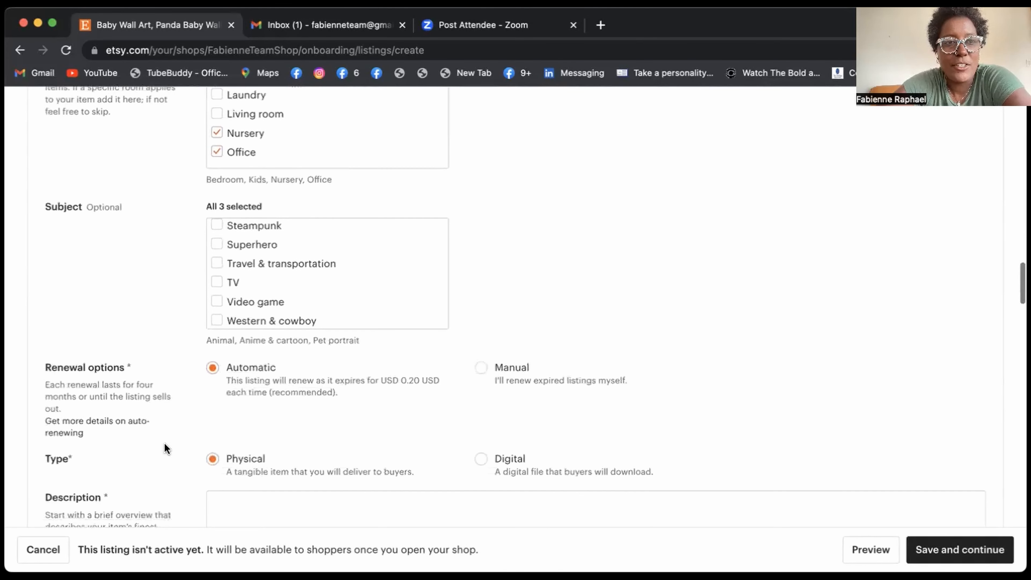
scroll(165, 449, down, 2)
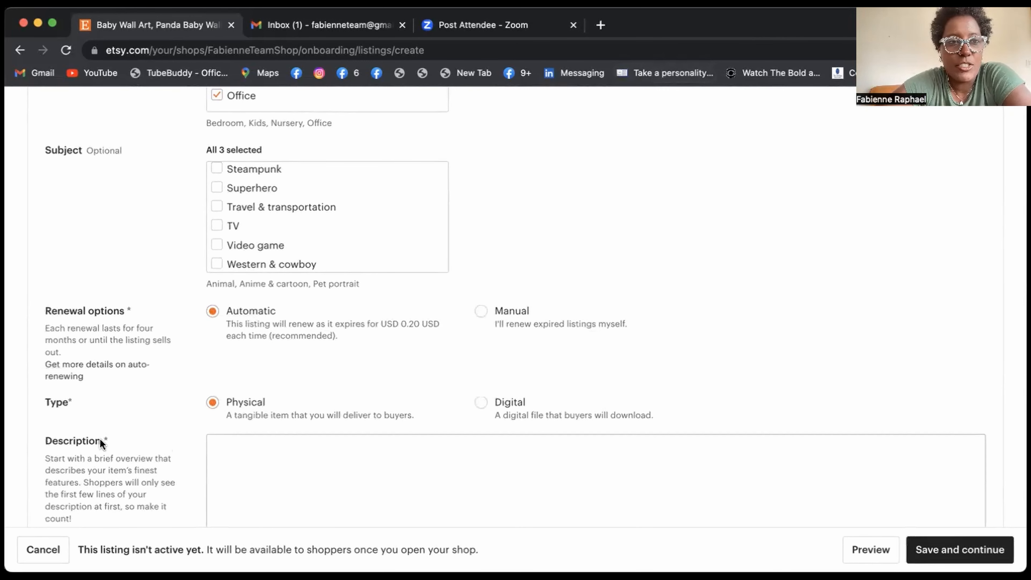
scroll(103, 441, down, 2)
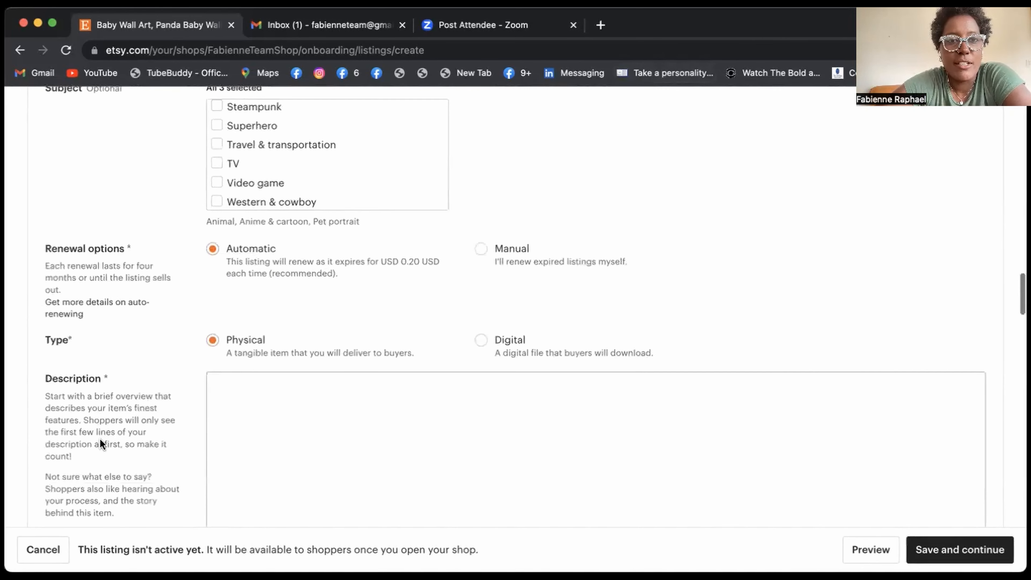
click(481, 339)
click(217, 447)
key(super+v)
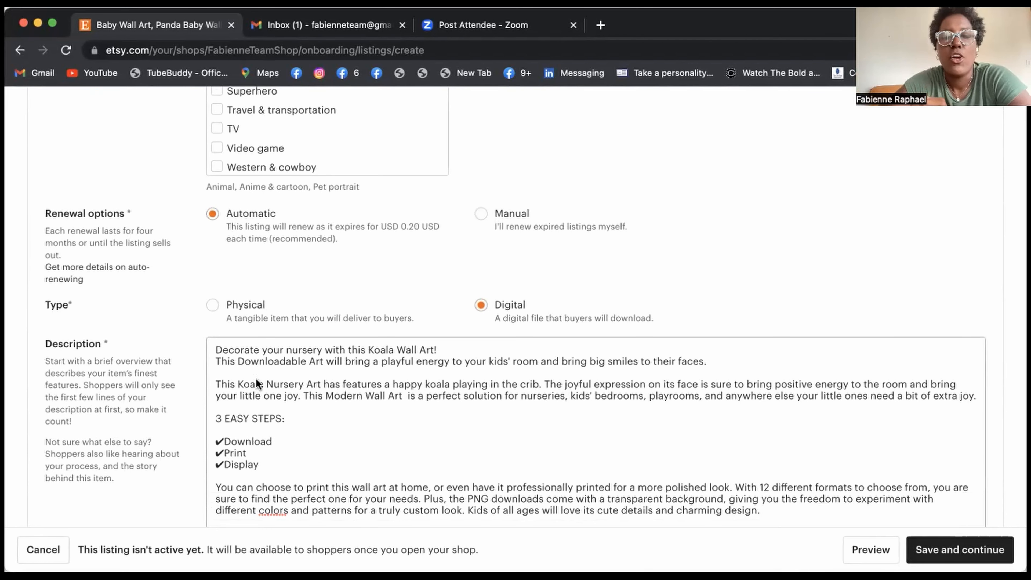
Read through the pasted description to its end, and examine the production partner, section, tags and materials fields below it
scroll(255, 378, down, 4)
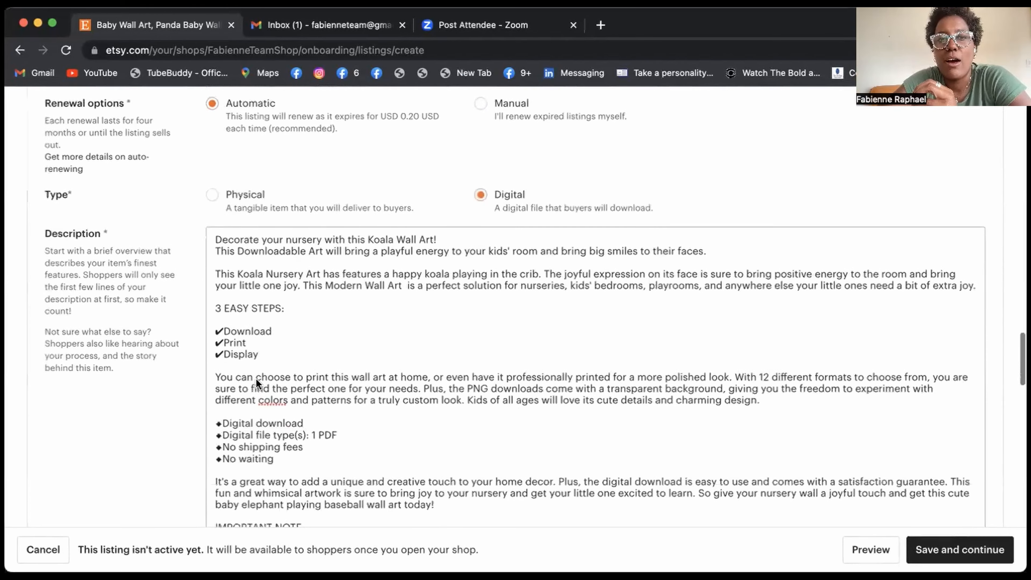
scroll(256, 382, down, 1)
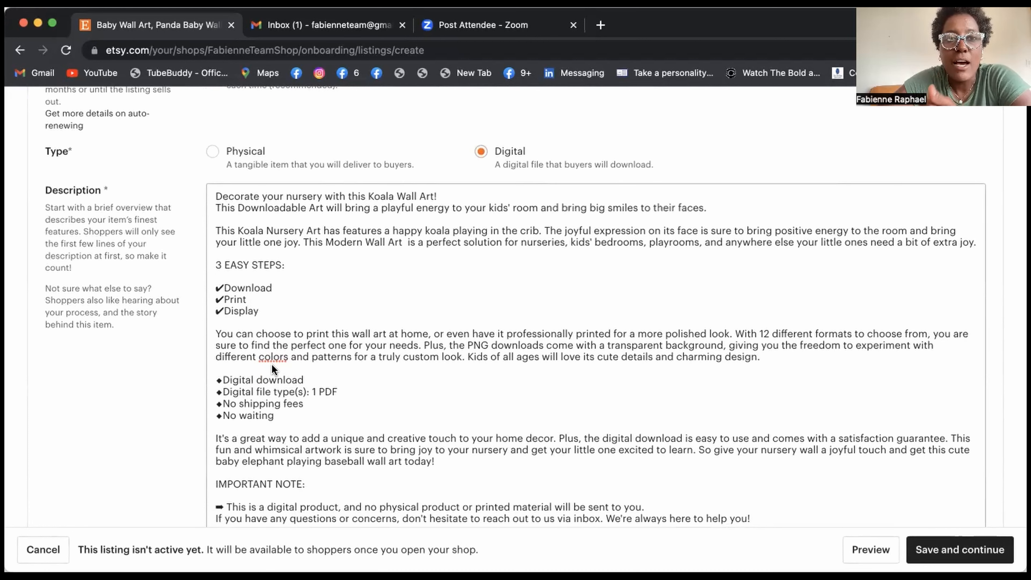
scroll(272, 365, down, 1)
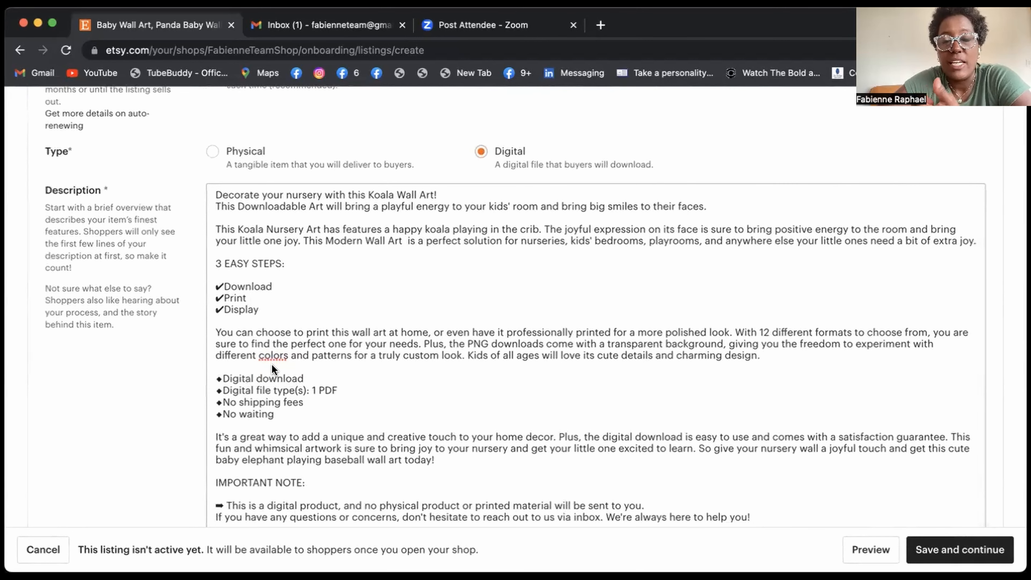
scroll(387, 447, down, 5)
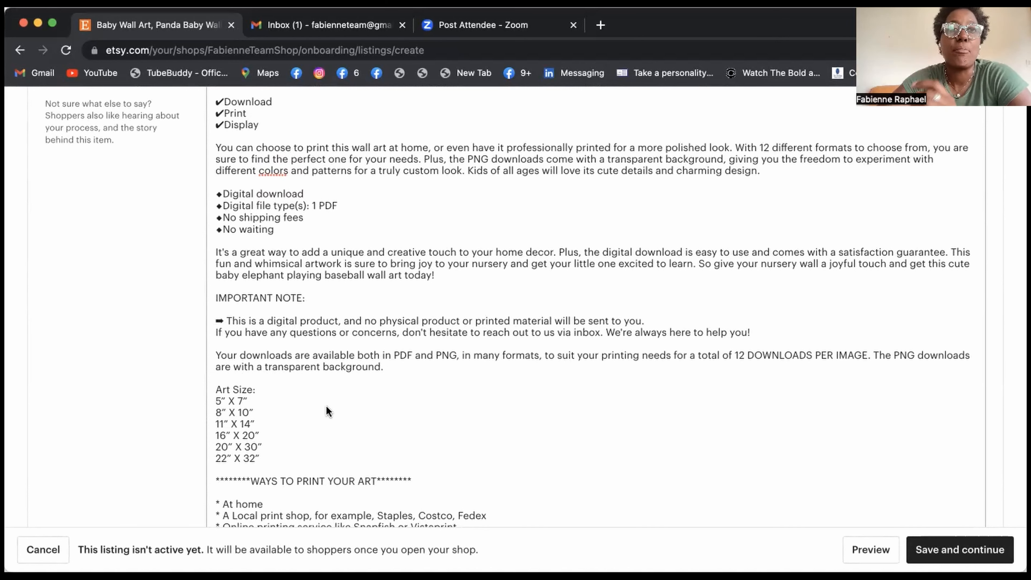
scroll(328, 410, down, 3)
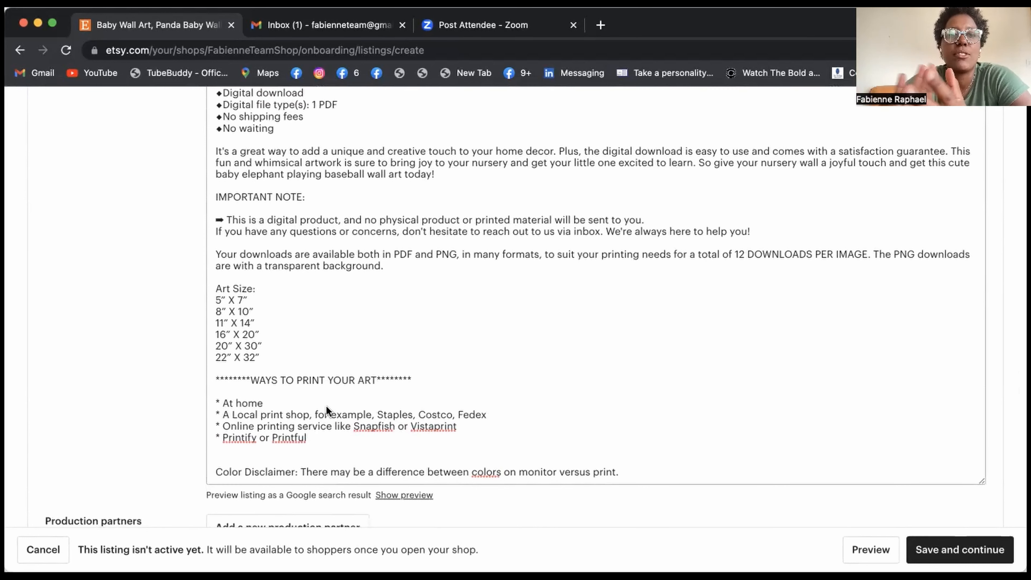
scroll(326, 405, up, 3)
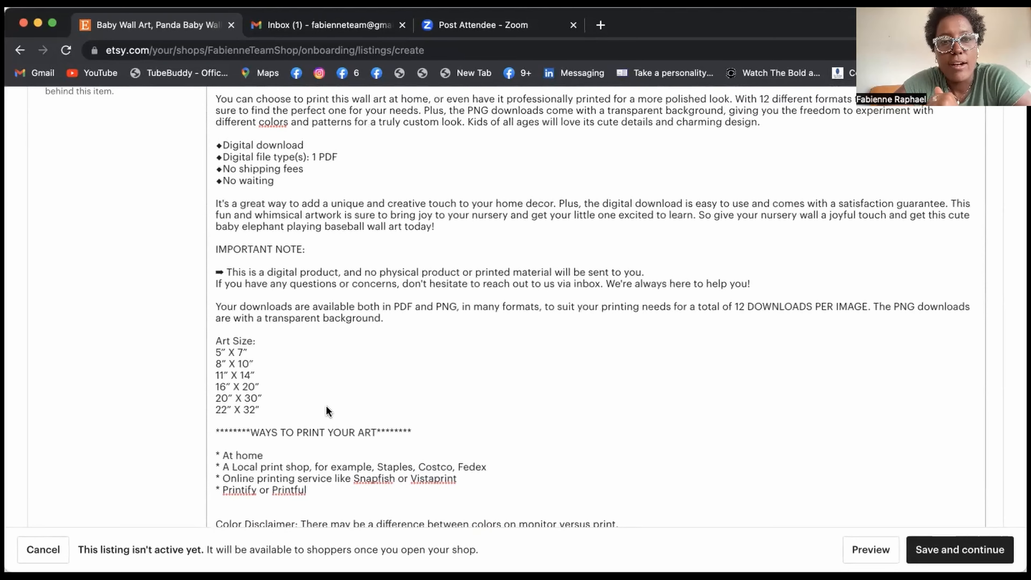
scroll(328, 410, down, 2)
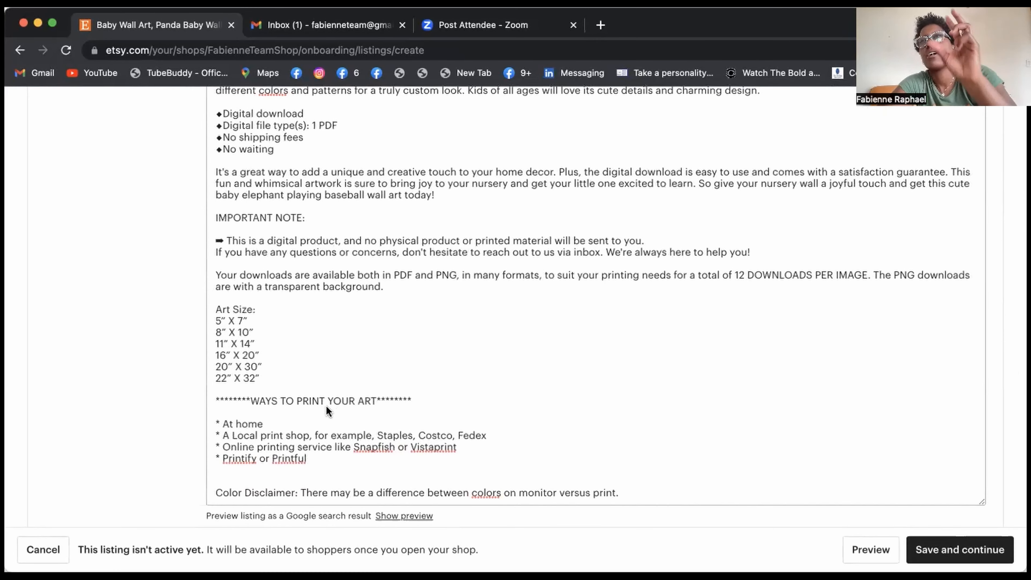
scroll(327, 406, up, 1)
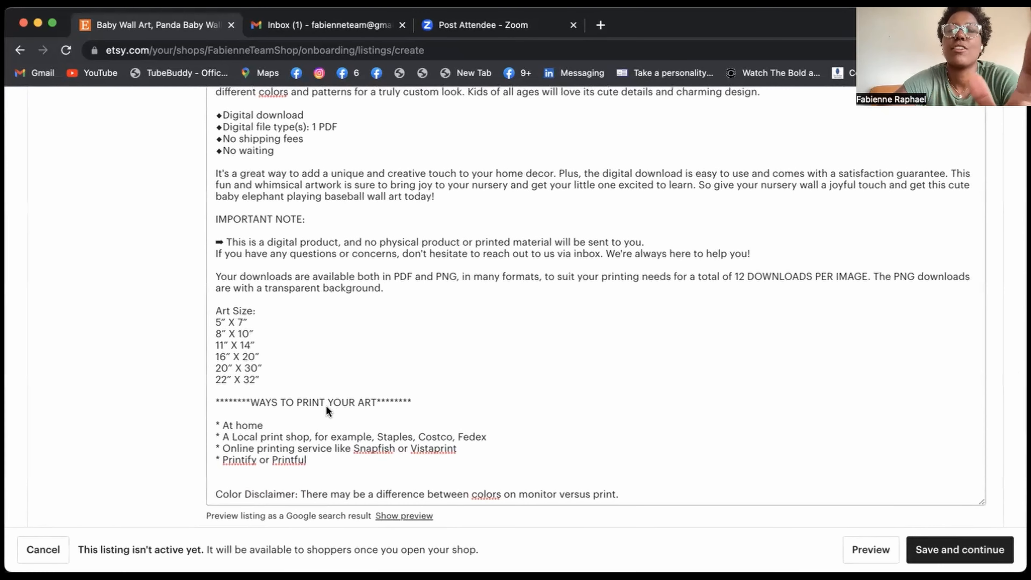
scroll(367, 376, down, 1)
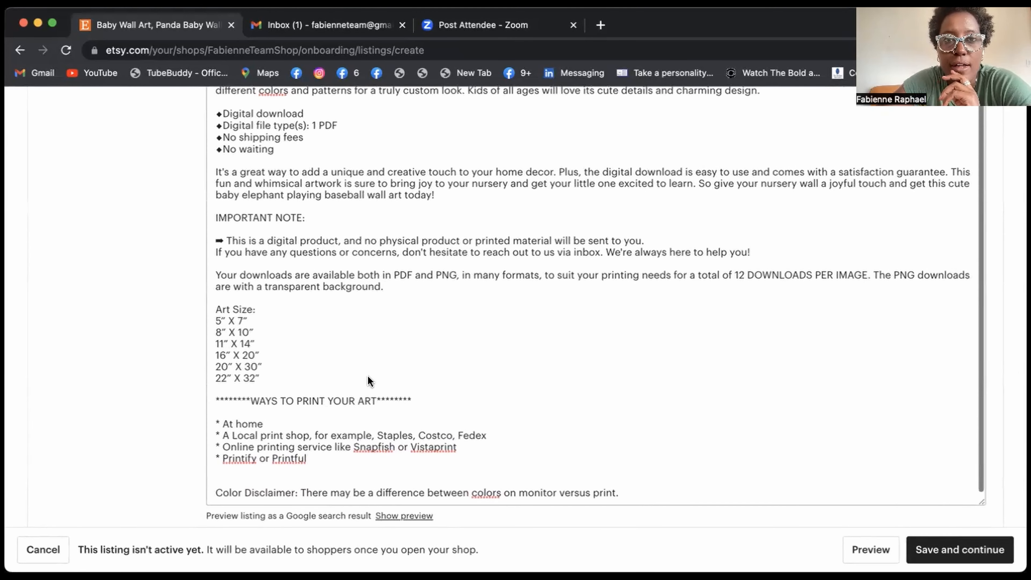
scroll(281, 375, down, 8)
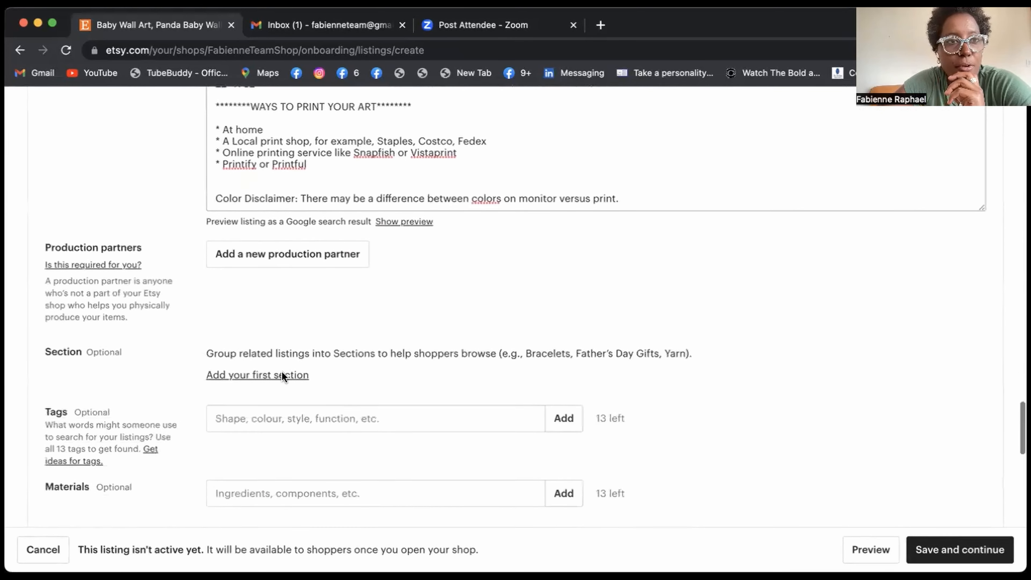
scroll(282, 375, down, 2)
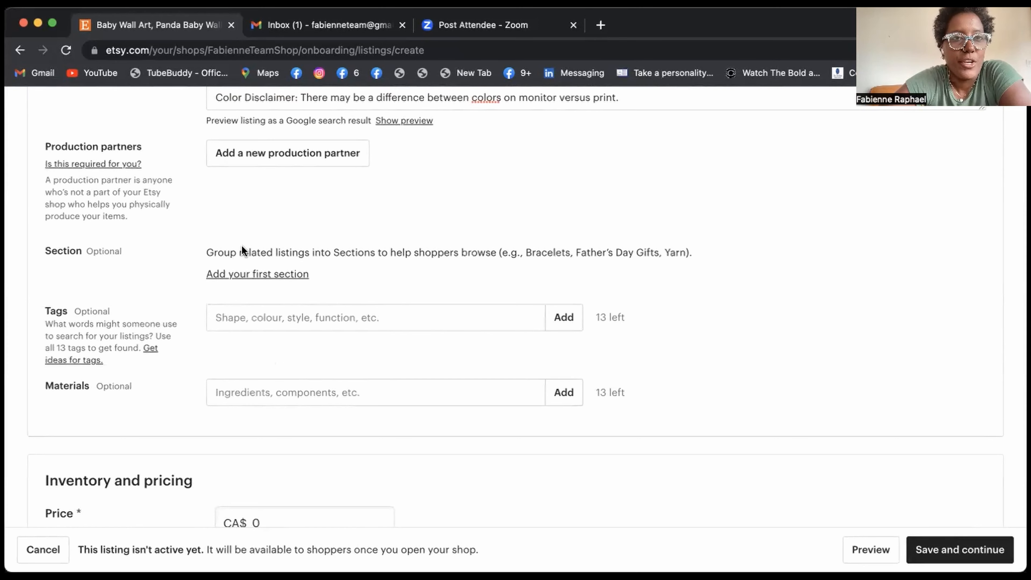
scroll(268, 219, down, 3)
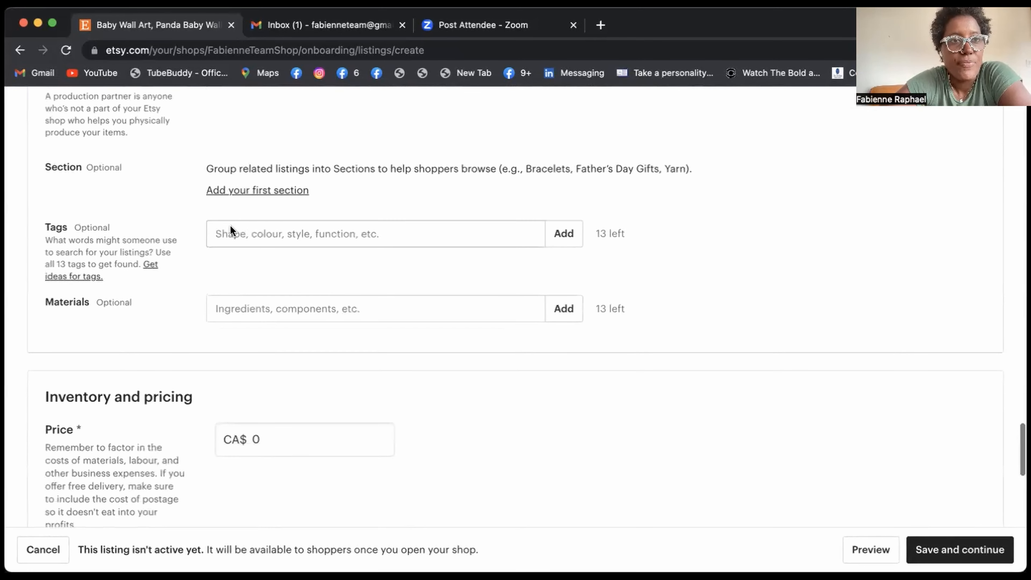
click(247, 233)
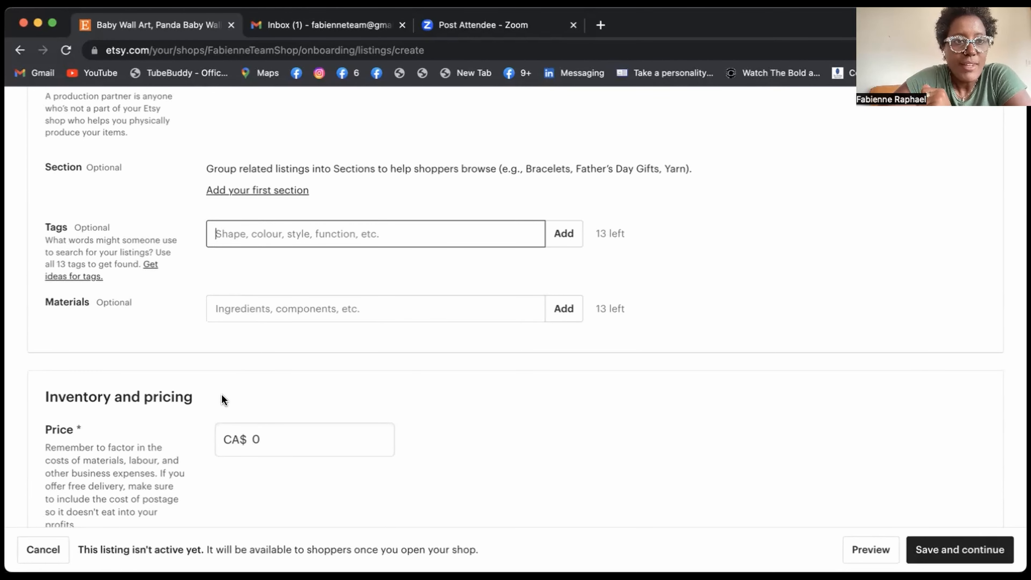
Set the price of the panda wall art listing to CA$ 1.00
scroll(221, 400, down, 3)
click(259, 298)
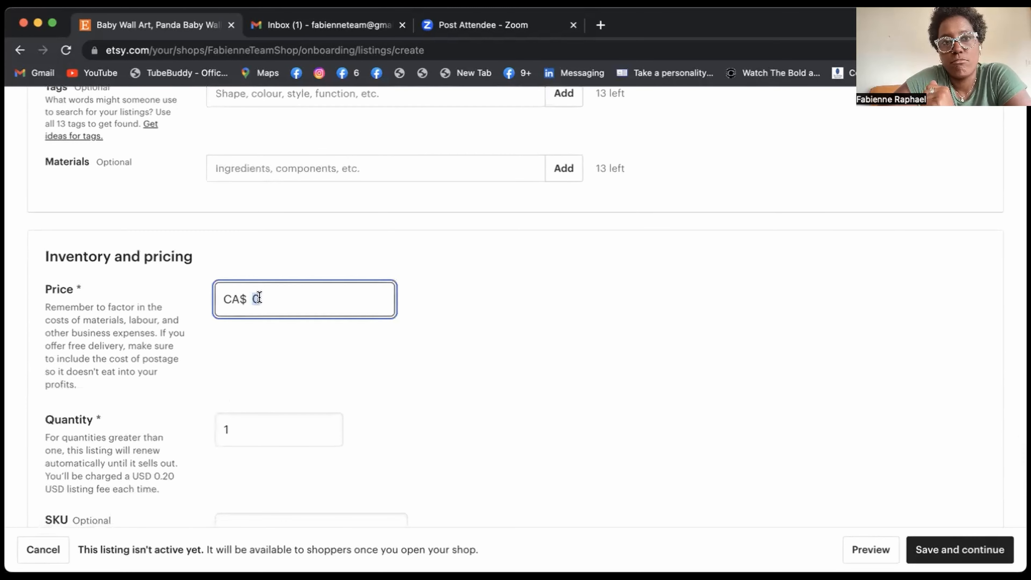
text(1)
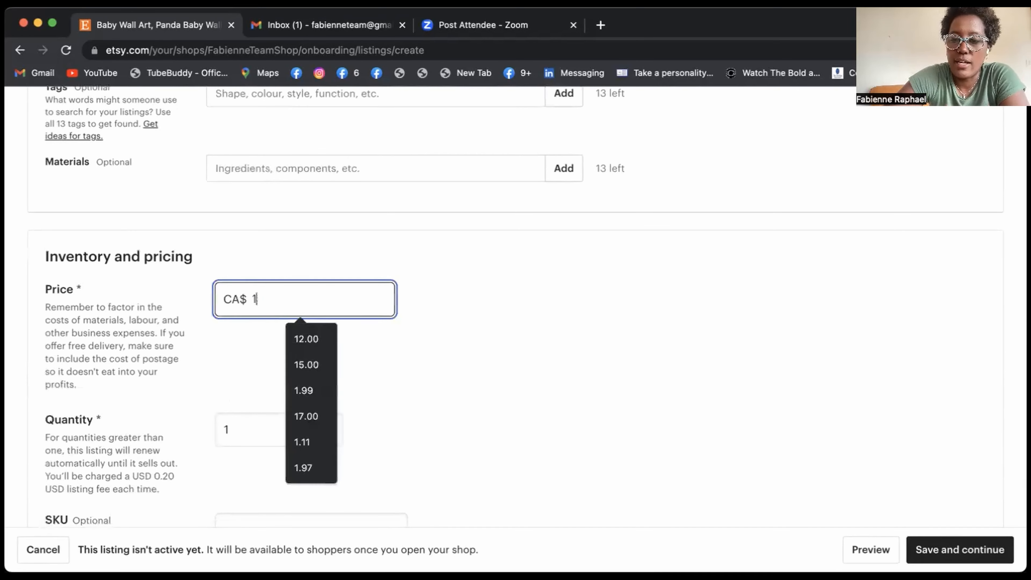
click(418, 345)
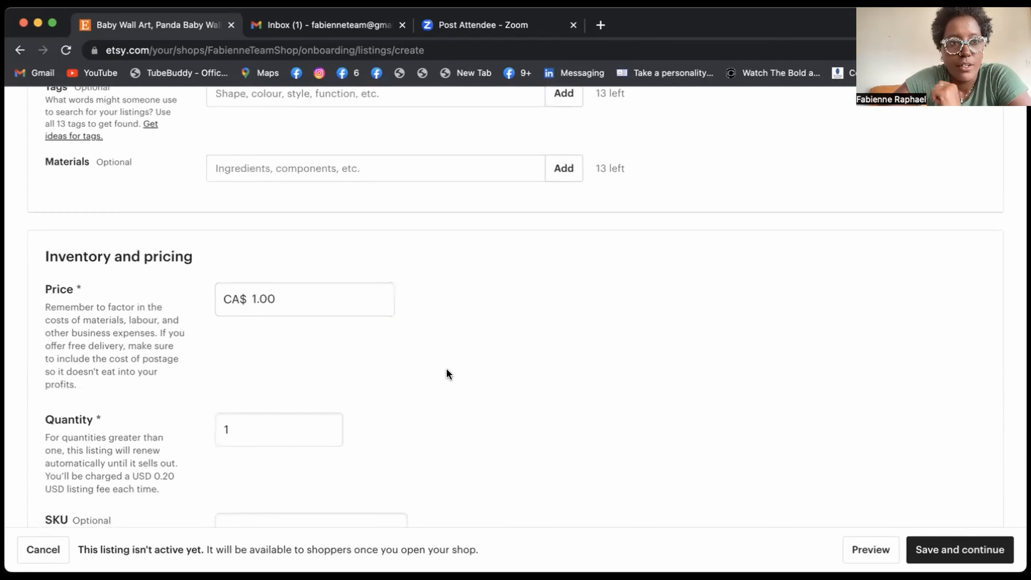
Upload KoalaDownload.png as the listing's digital file for buyers to download
scroll(448, 374, down, 1)
scroll(448, 374, down, 2)
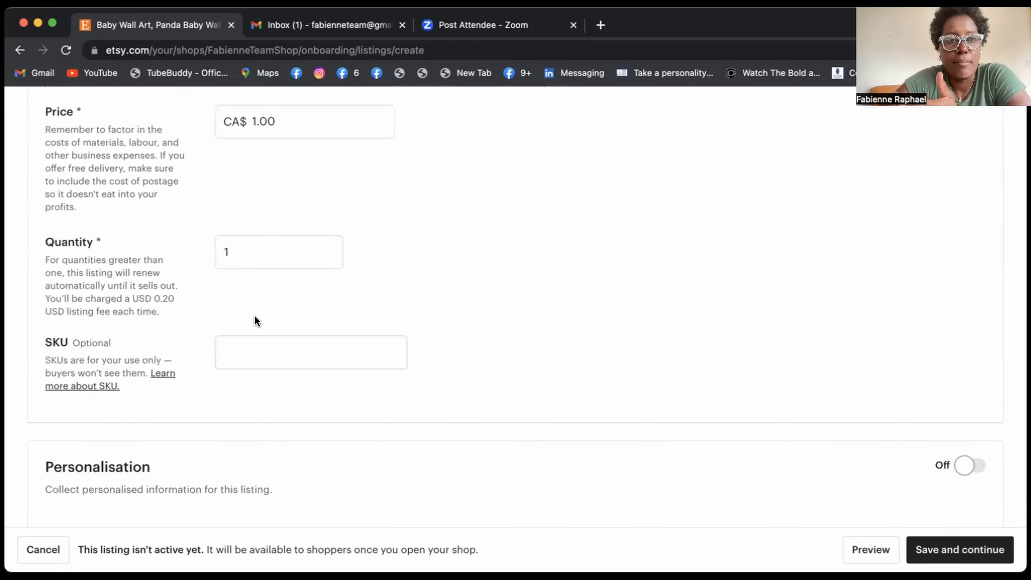
scroll(163, 345, down, 5)
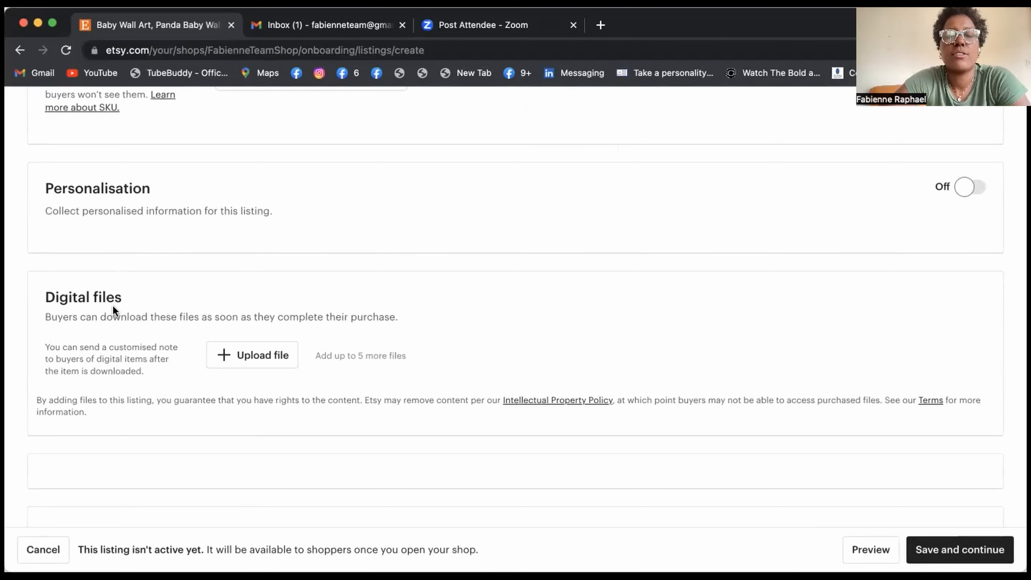
click(257, 354)
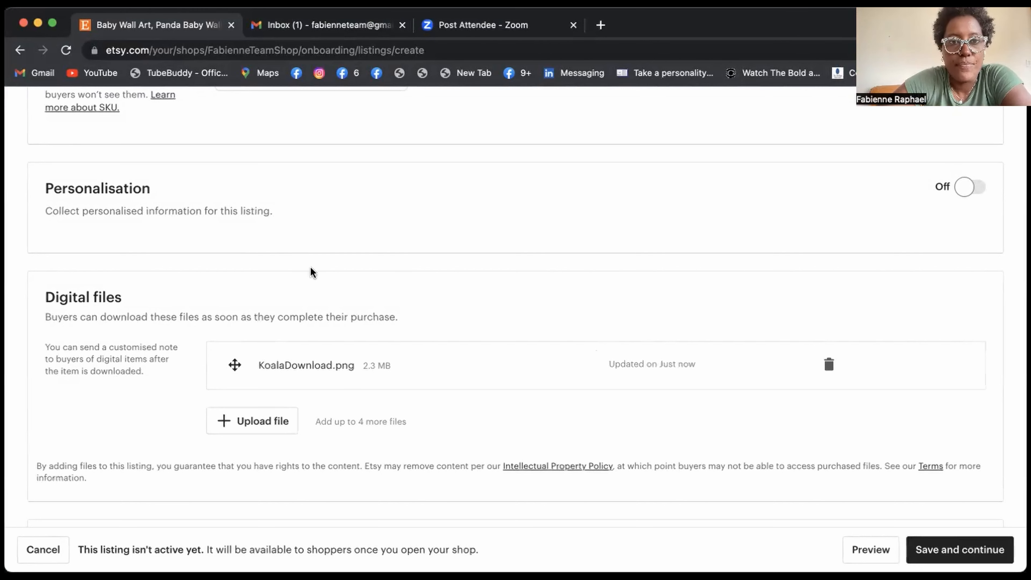
Look over the returns and exchanges policy, and save the completed listing
scroll(433, 395, down, 4)
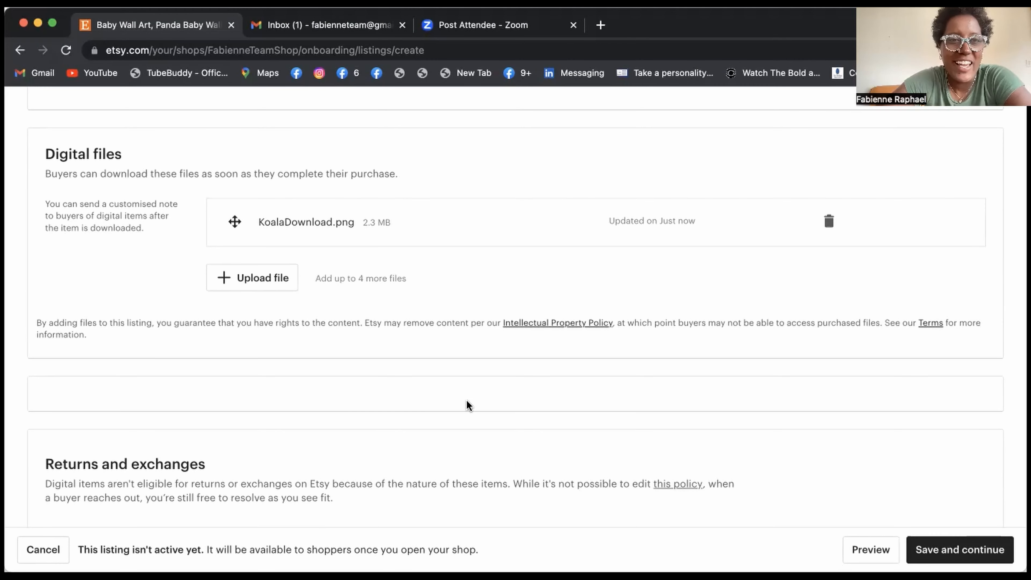
scroll(283, 372, down, 1)
scroll(282, 371, down, 3)
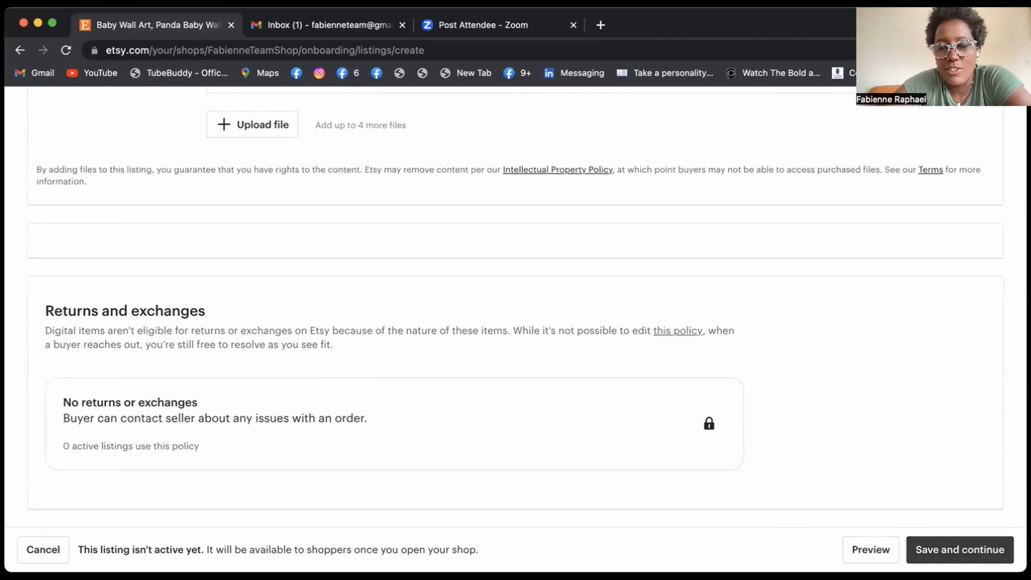
click(953, 550)
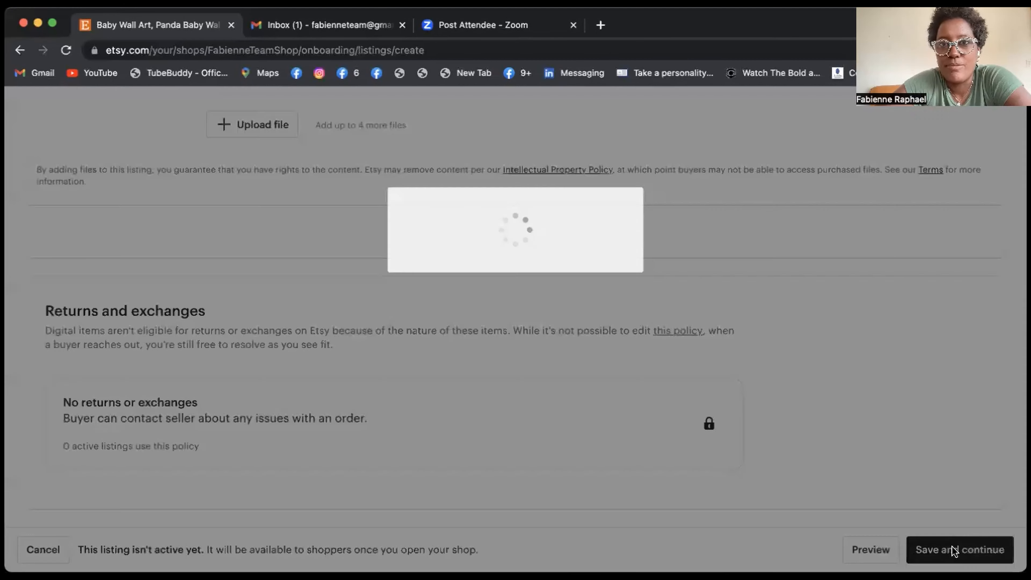
Review the saved listing's preview and postpone adding more listings to continue to the payment setup
scroll(401, 426, down, 5)
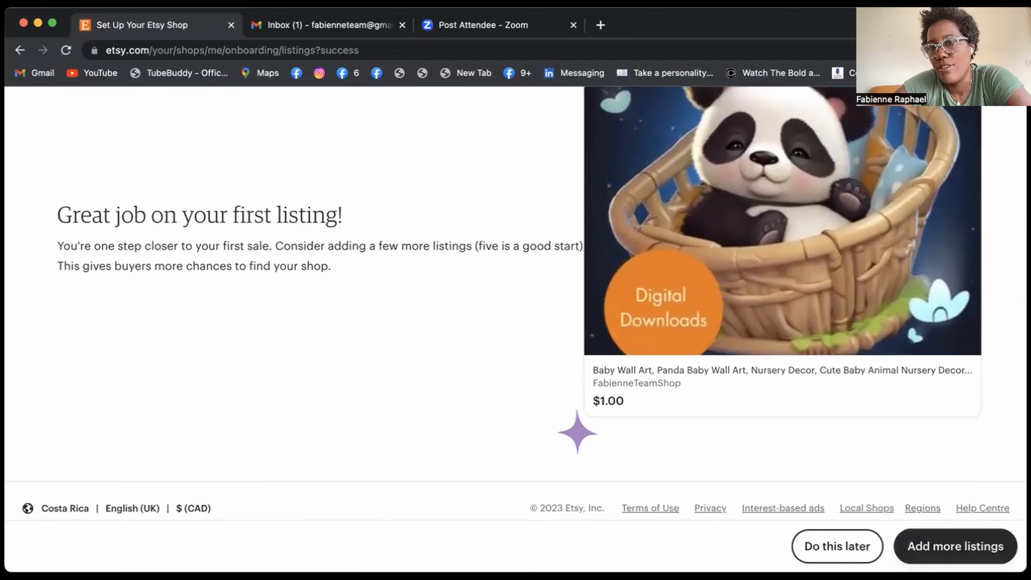
scroll(834, 400, up, 3)
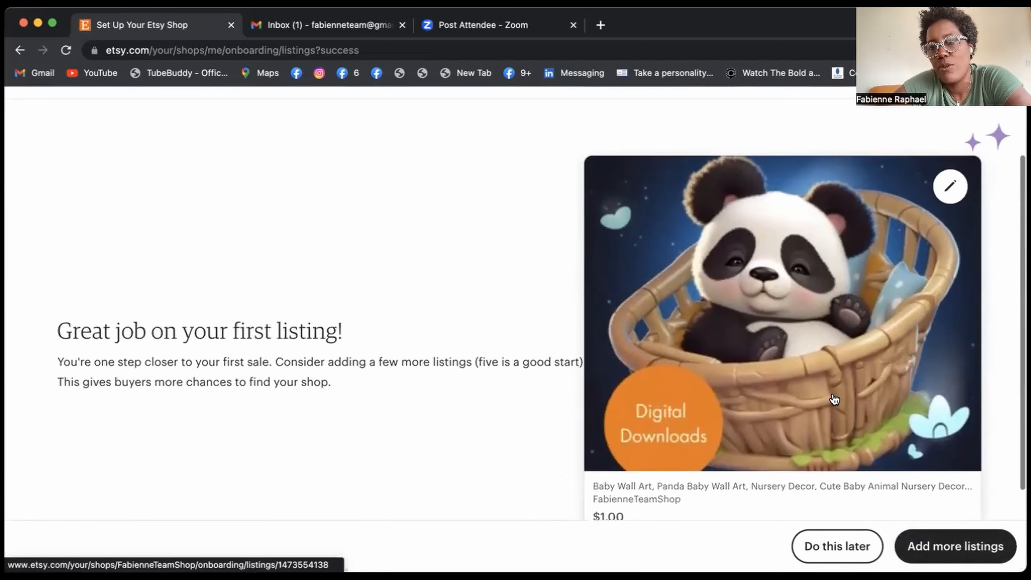
click(836, 547)
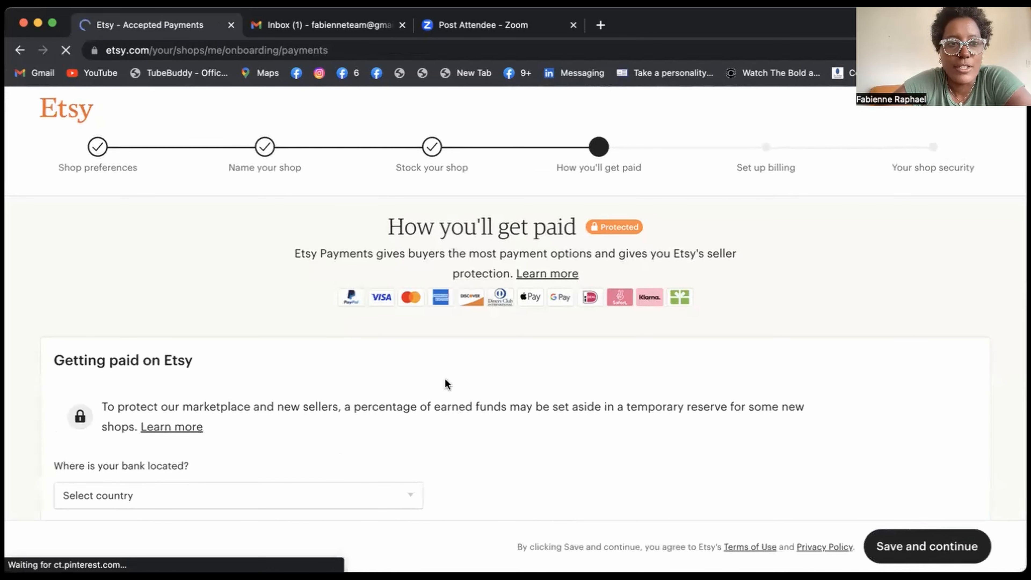
Examine the payment setup form, including the bank country options, seller type, personal details, taxpayer address and phone number fields
scroll(447, 384, down, 3)
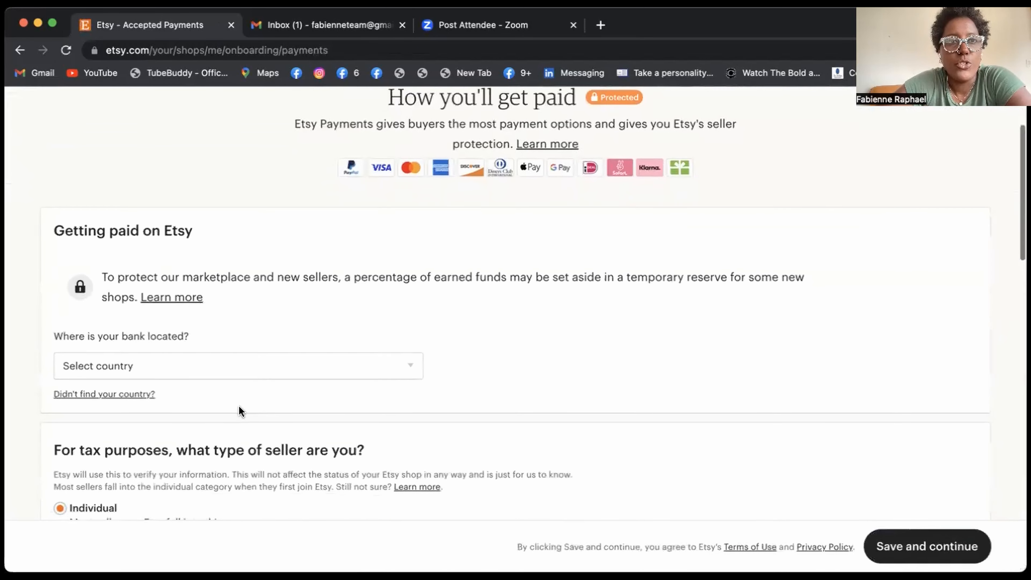
scroll(240, 408, down, 3)
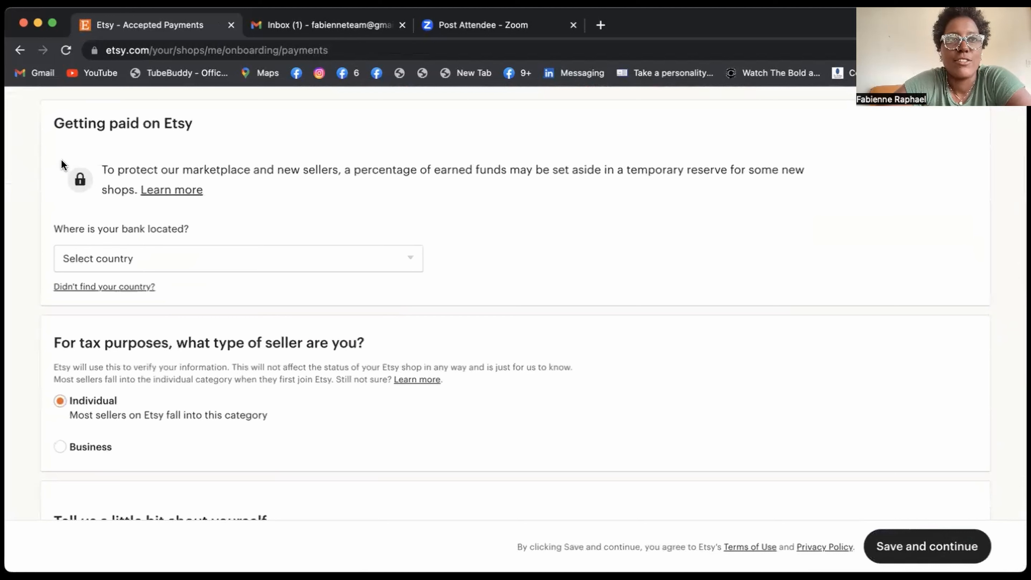
click(264, 258)
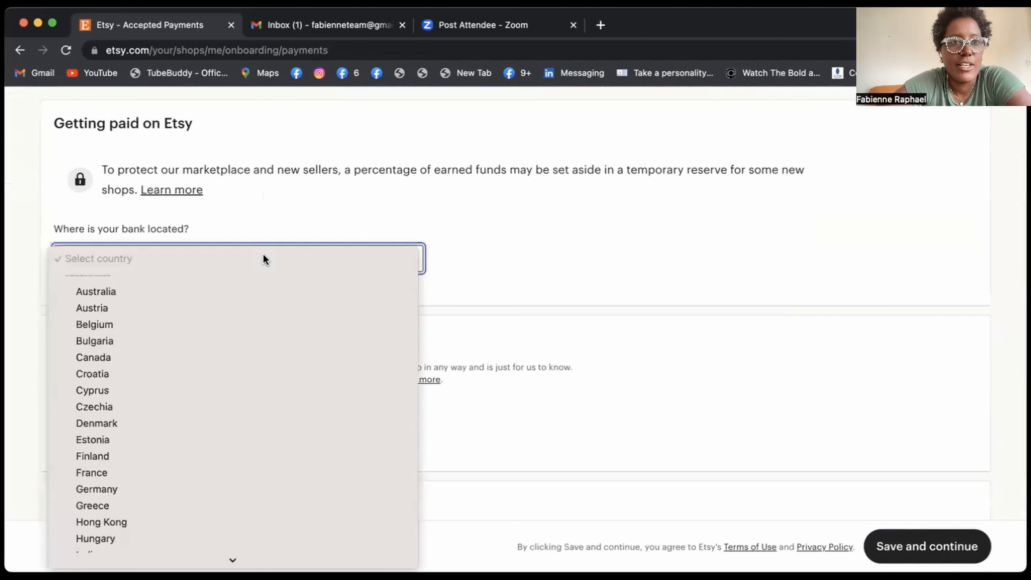
click(520, 242)
scroll(422, 370, down, 3)
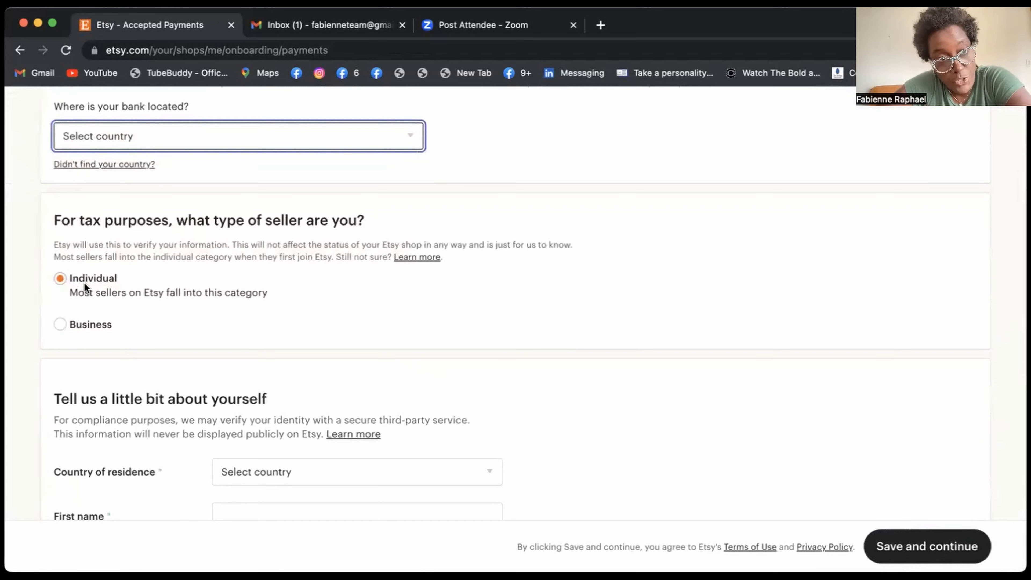
scroll(94, 331, down, 5)
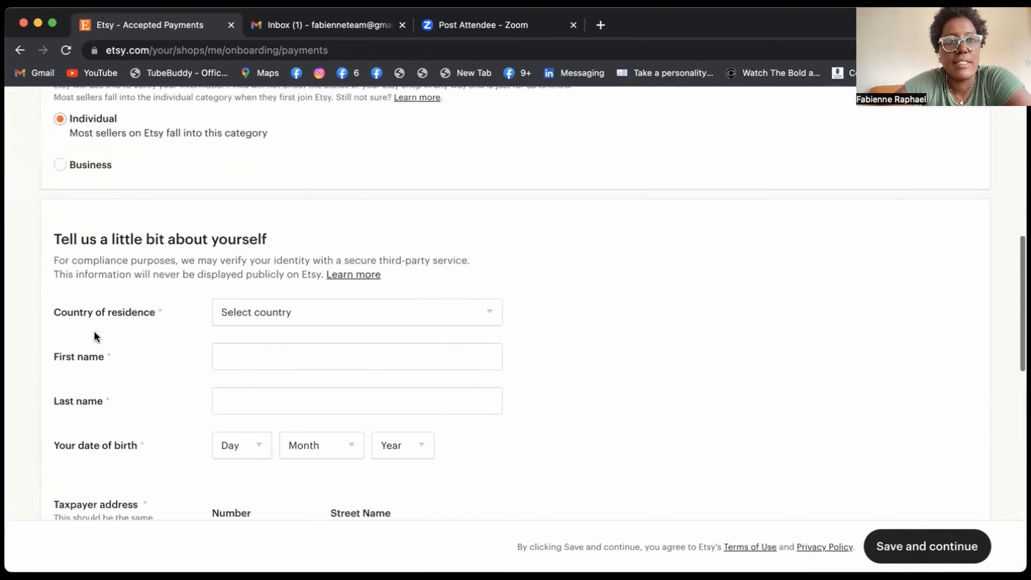
scroll(299, 321, down, 9)
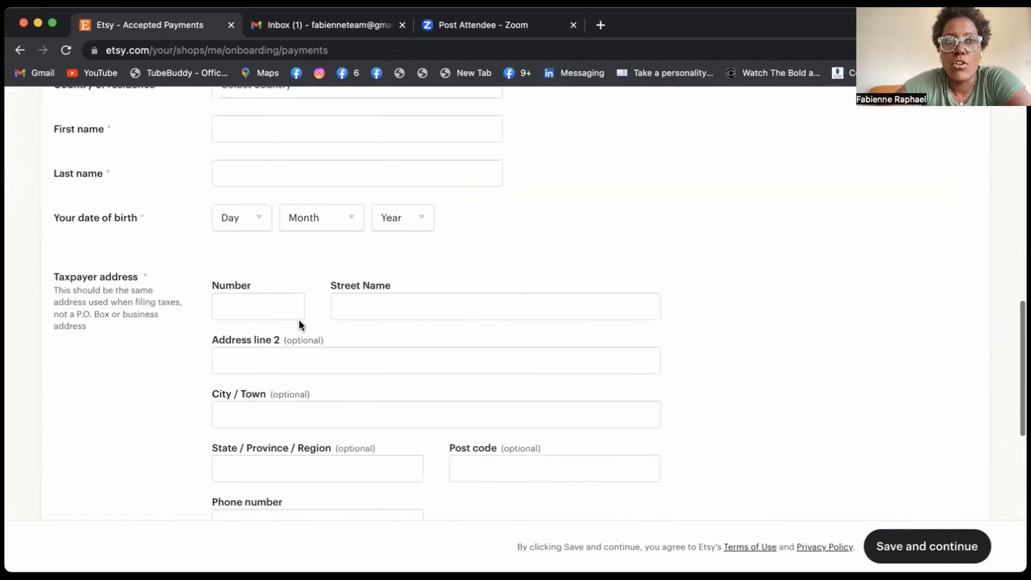
scroll(299, 321, down, 3)
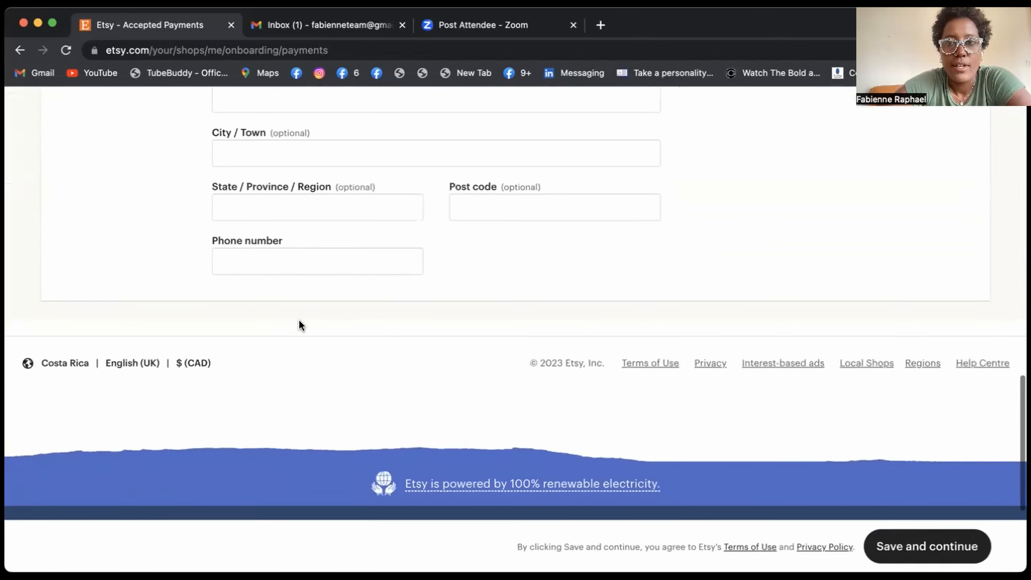
scroll(299, 321, up, 20)
scroll(299, 321, up, 5)
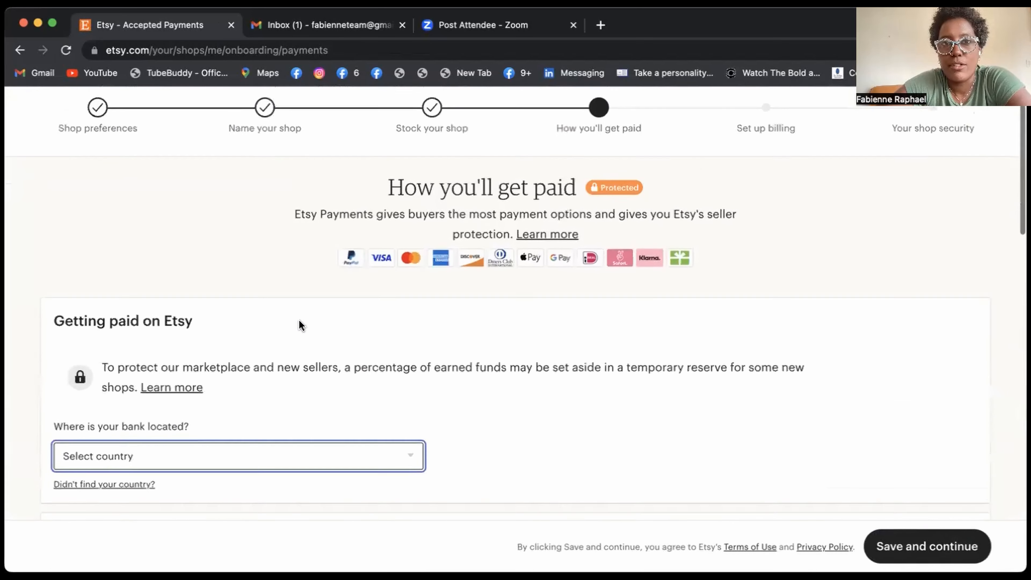